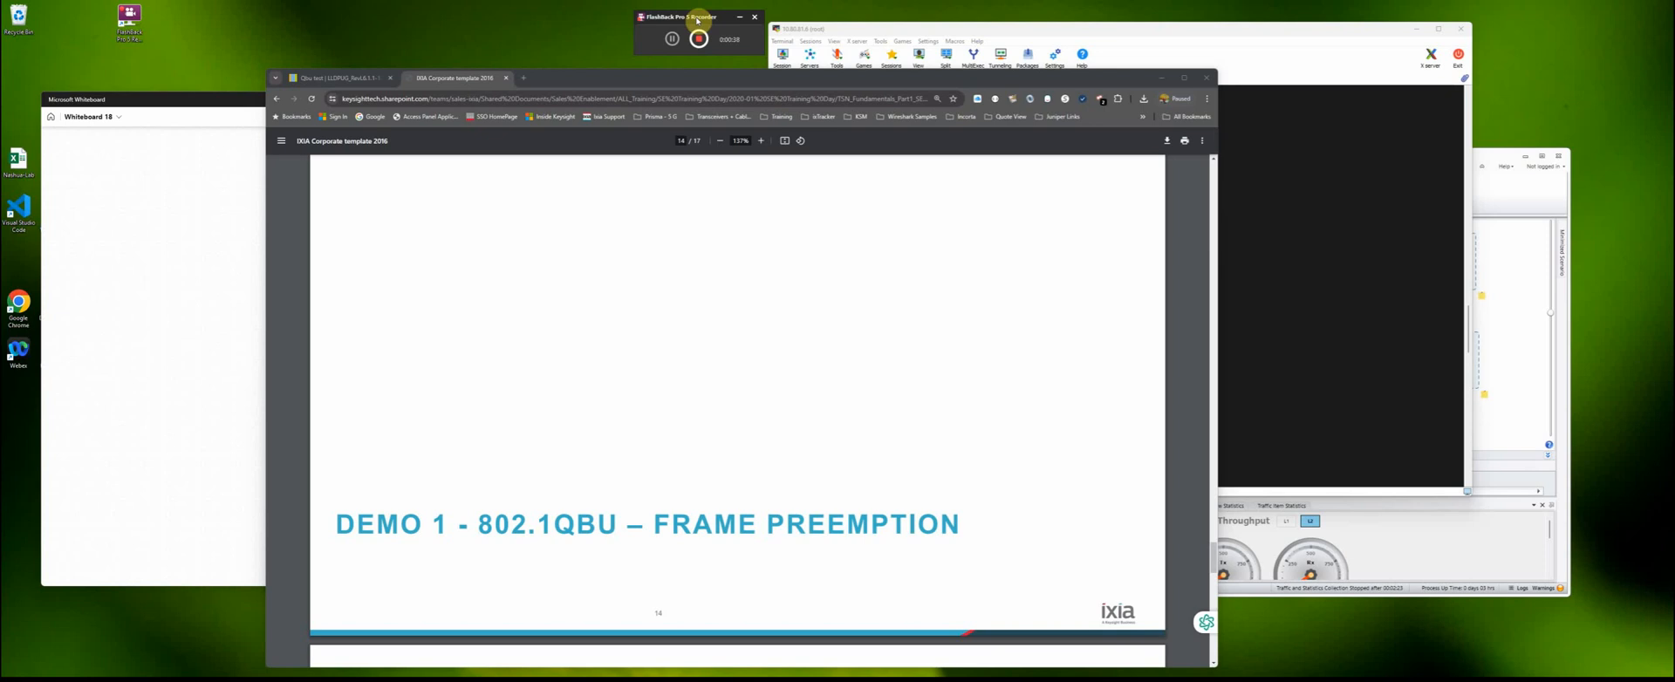
- Read the Demo 1 slides on 802.1Qbu frame preemption and its solution, and minimise the browser
scroll(692, 218, down, 2)
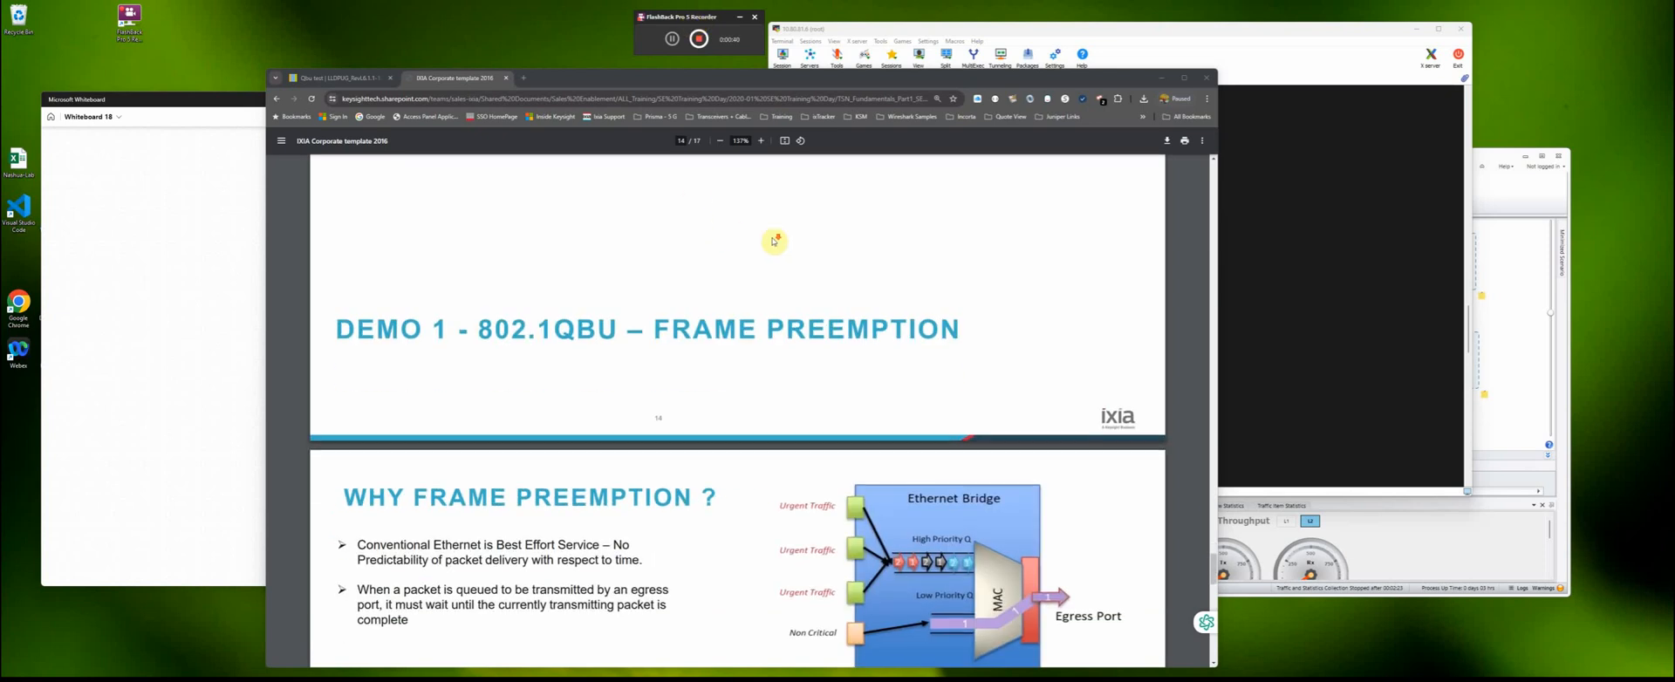
scroll(773, 241, down, 3)
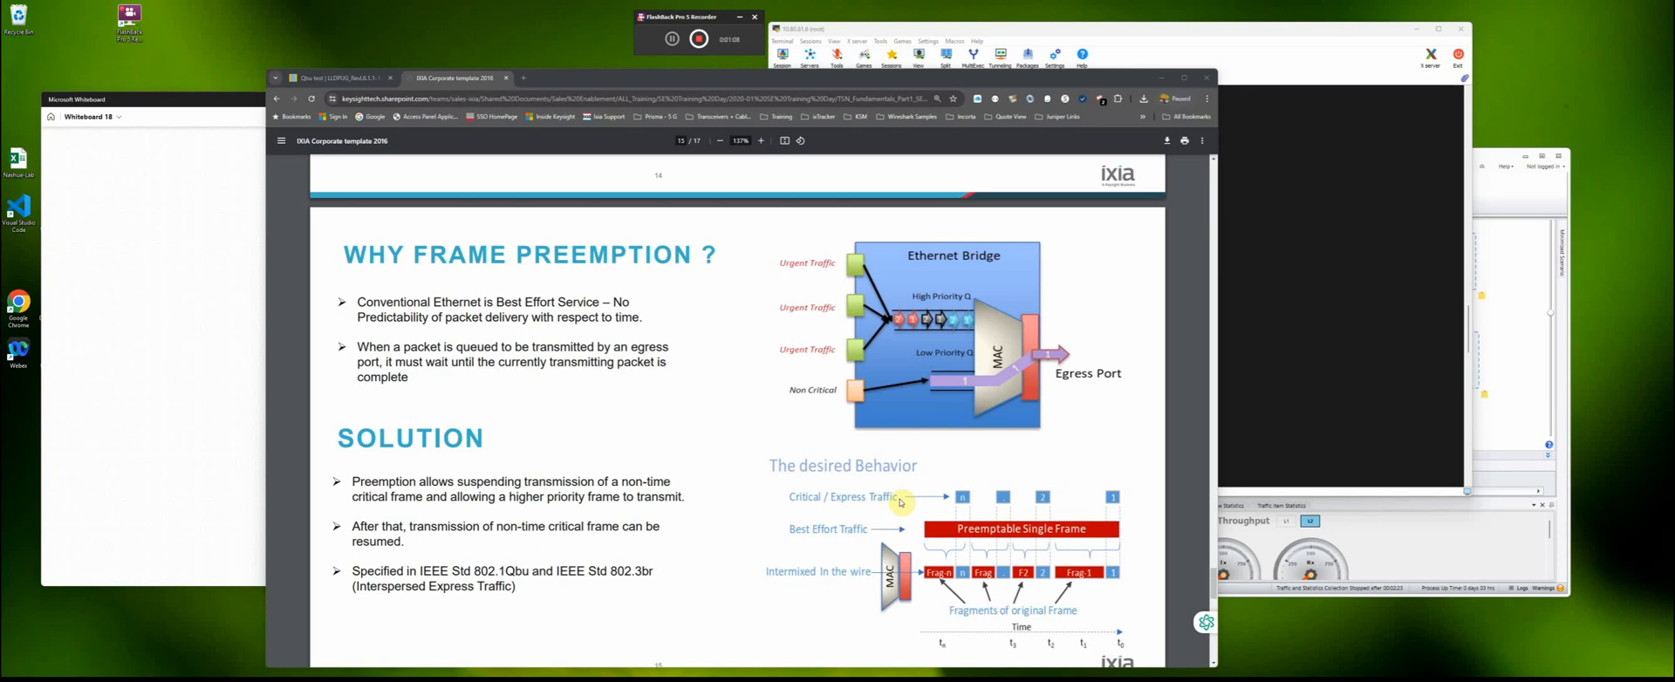
scroll(641, 471, down, 2)
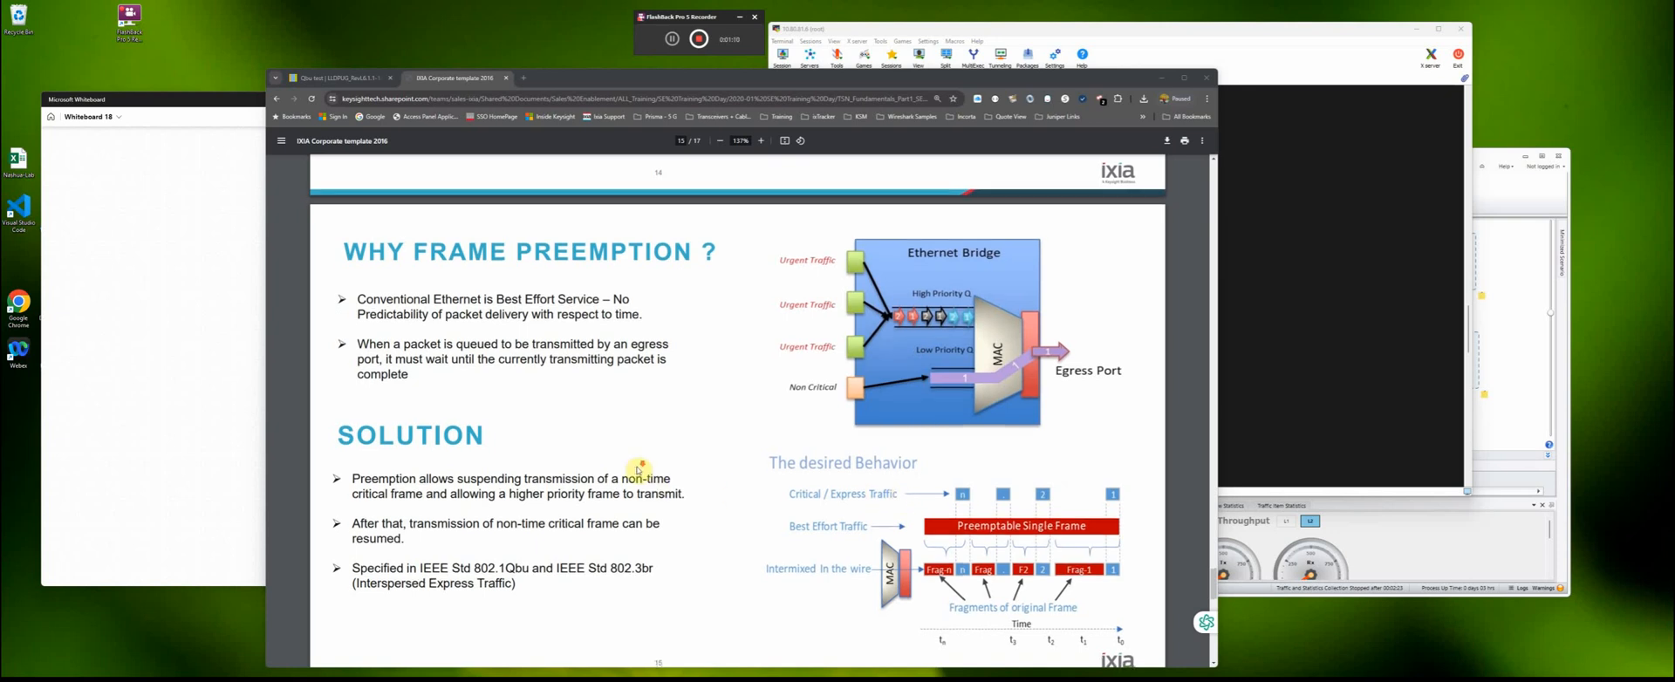
click(1163, 79)
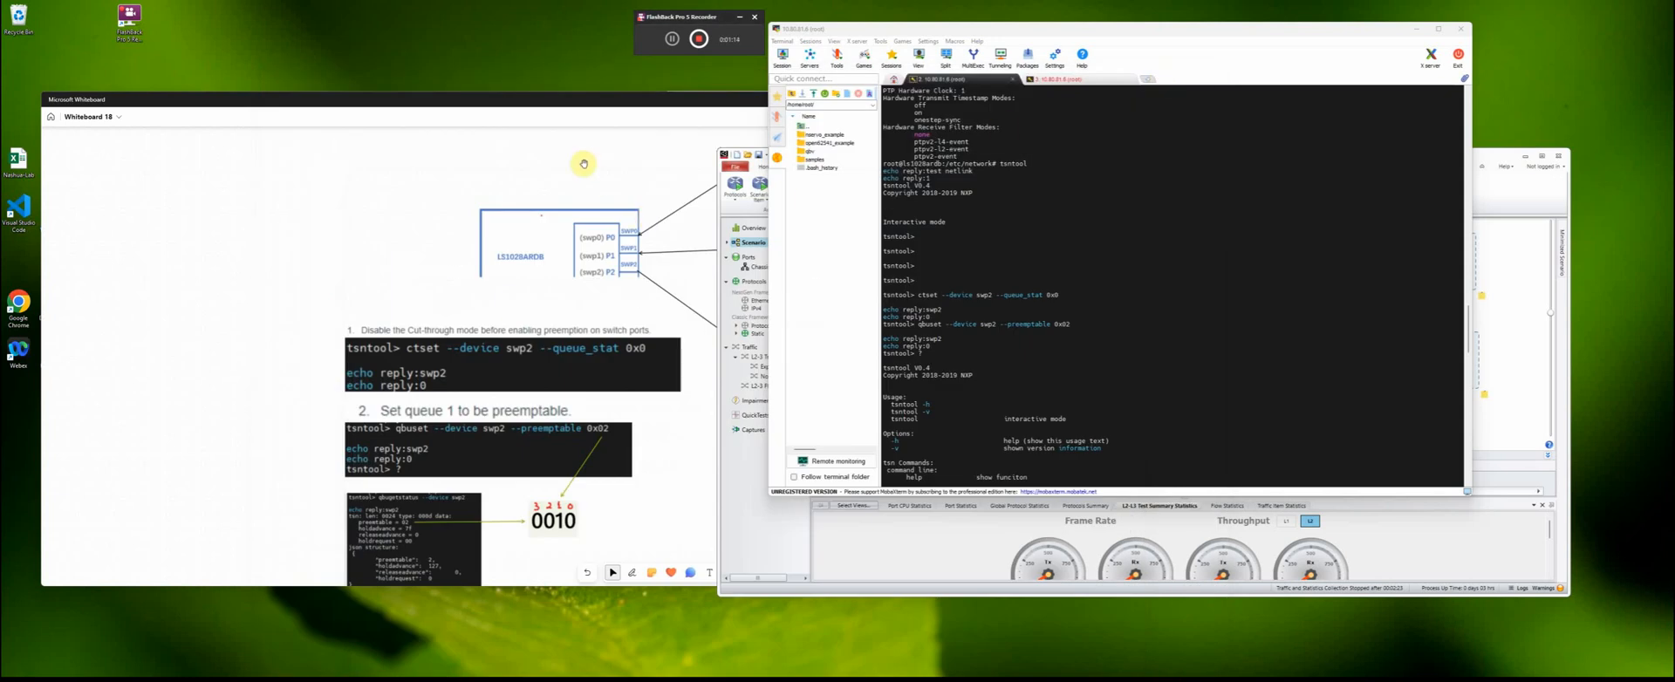
- Bring Microsoft Whiteboard forward and examine the switch port topology and the tsntool preemption commands
click(623, 99)
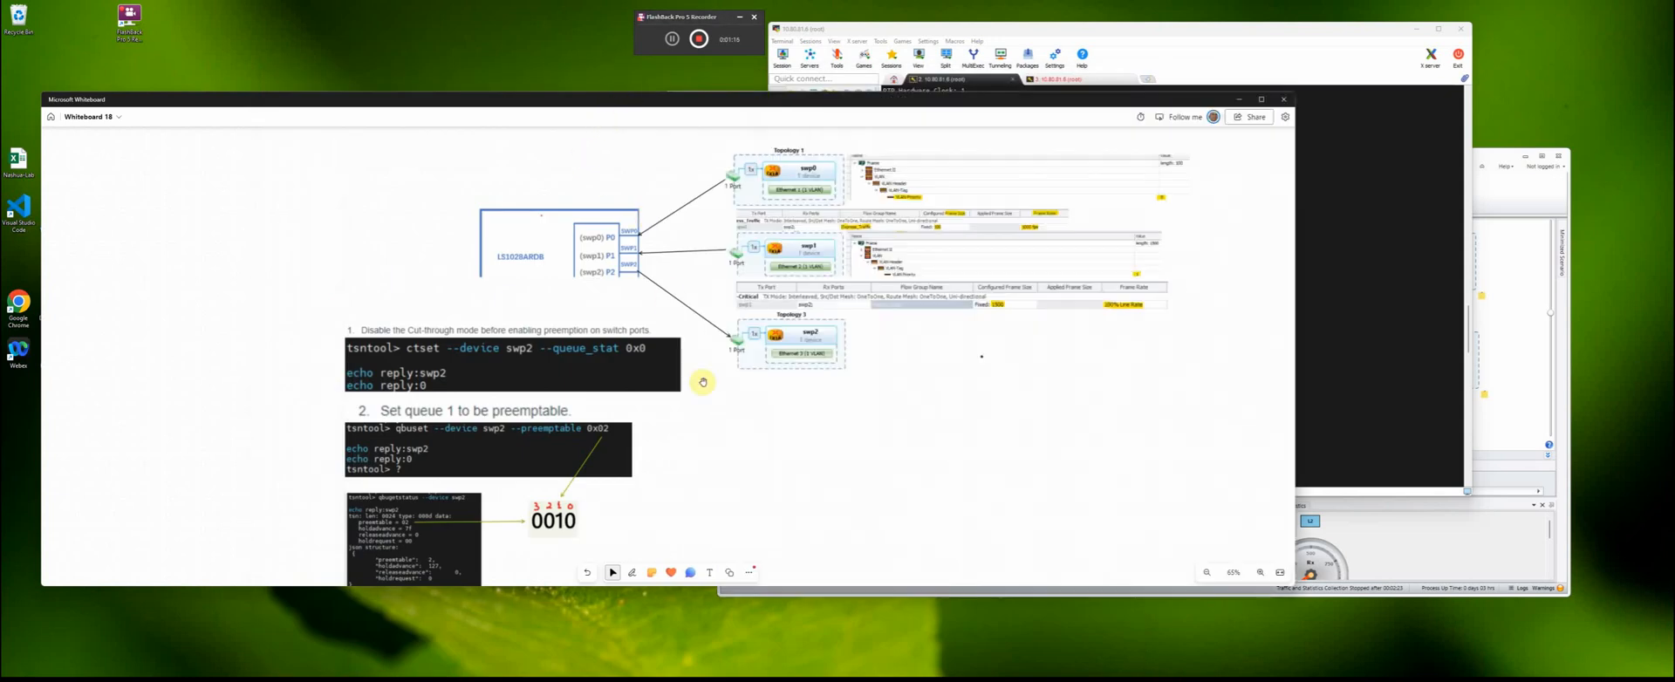
scroll(745, 434, up, 1)
scroll(745, 434, down, 2)
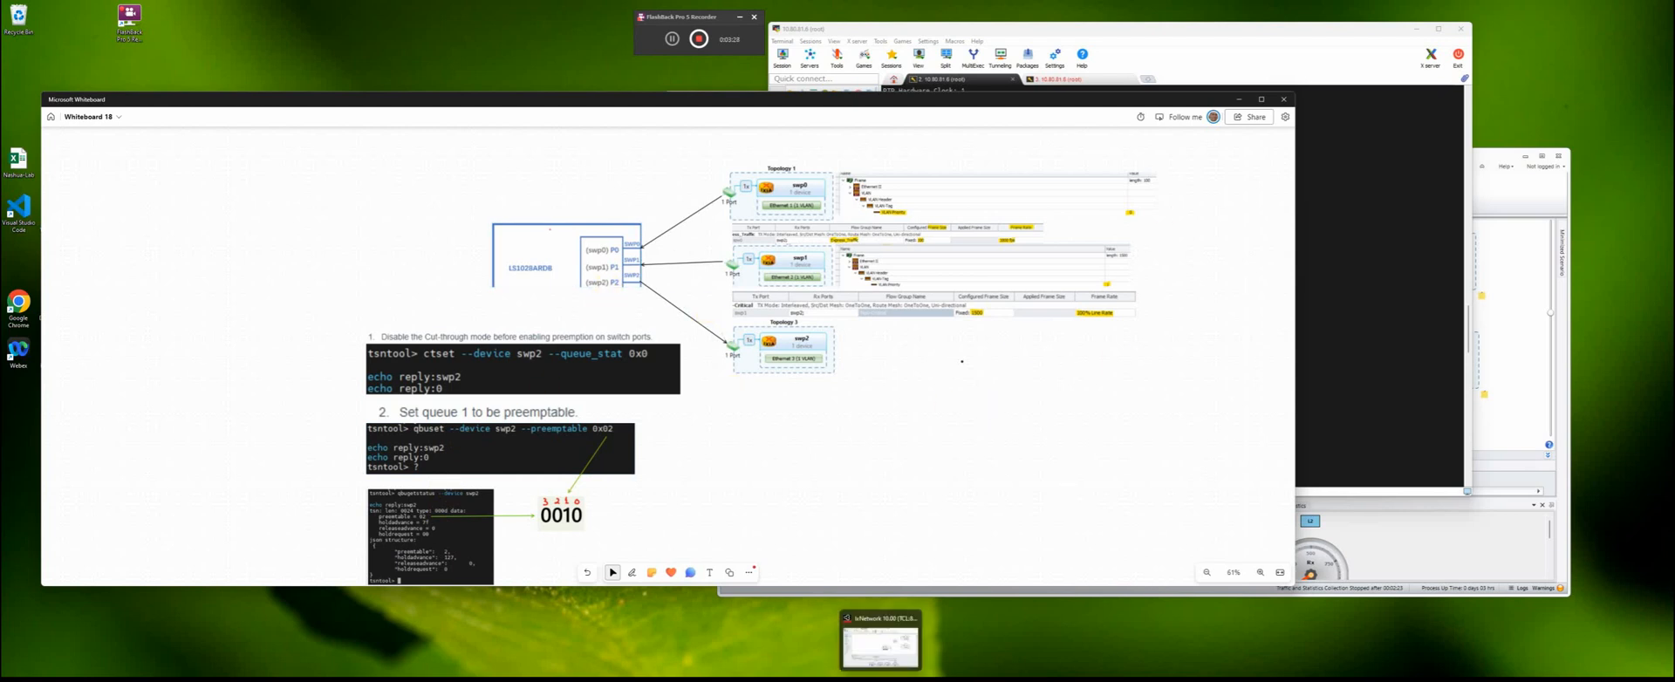
- Switch to IxNetwork, reposition and enlarge its window, and expand the Ethernet details pane below the topology scenario
click(881, 680)
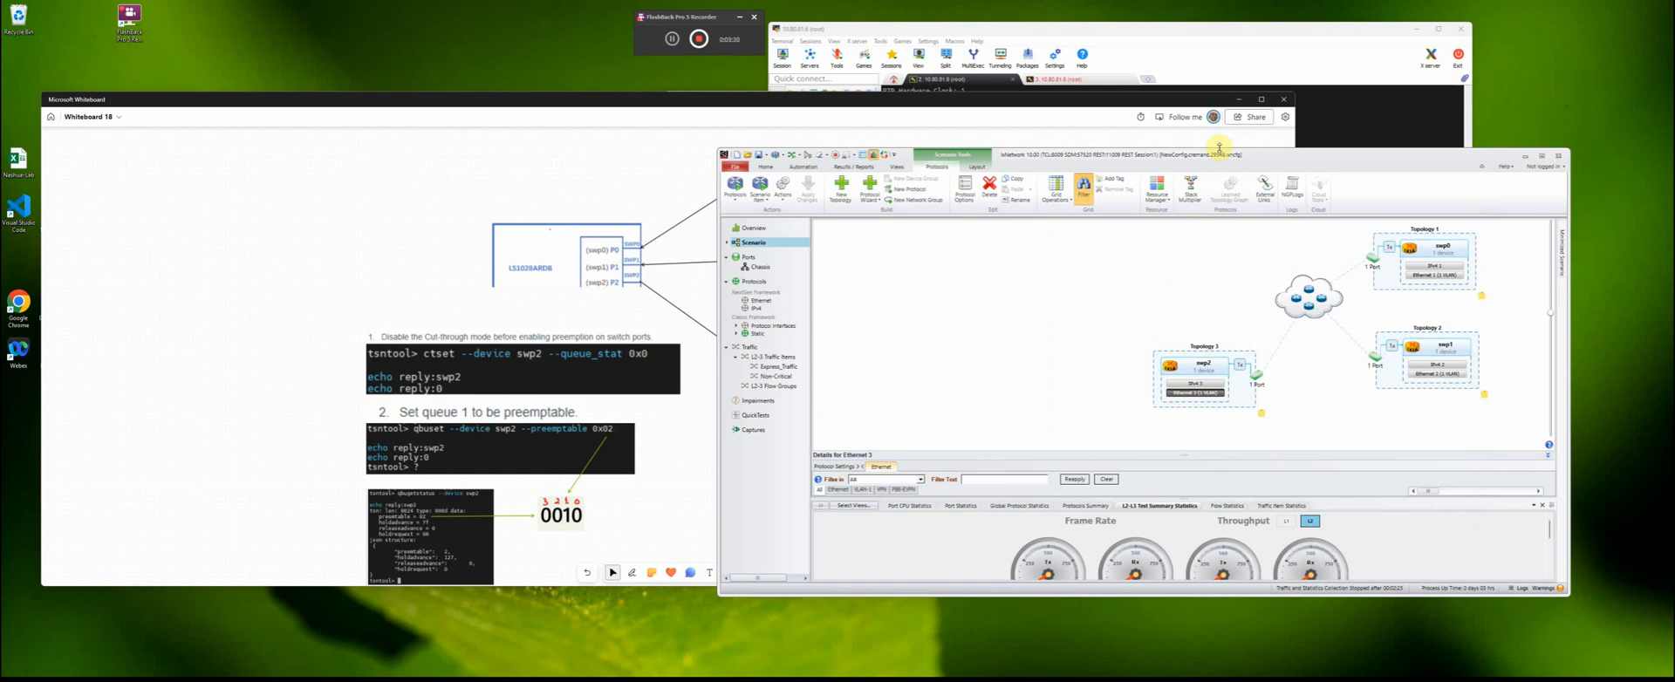
drag(1251, 159, 947, 87)
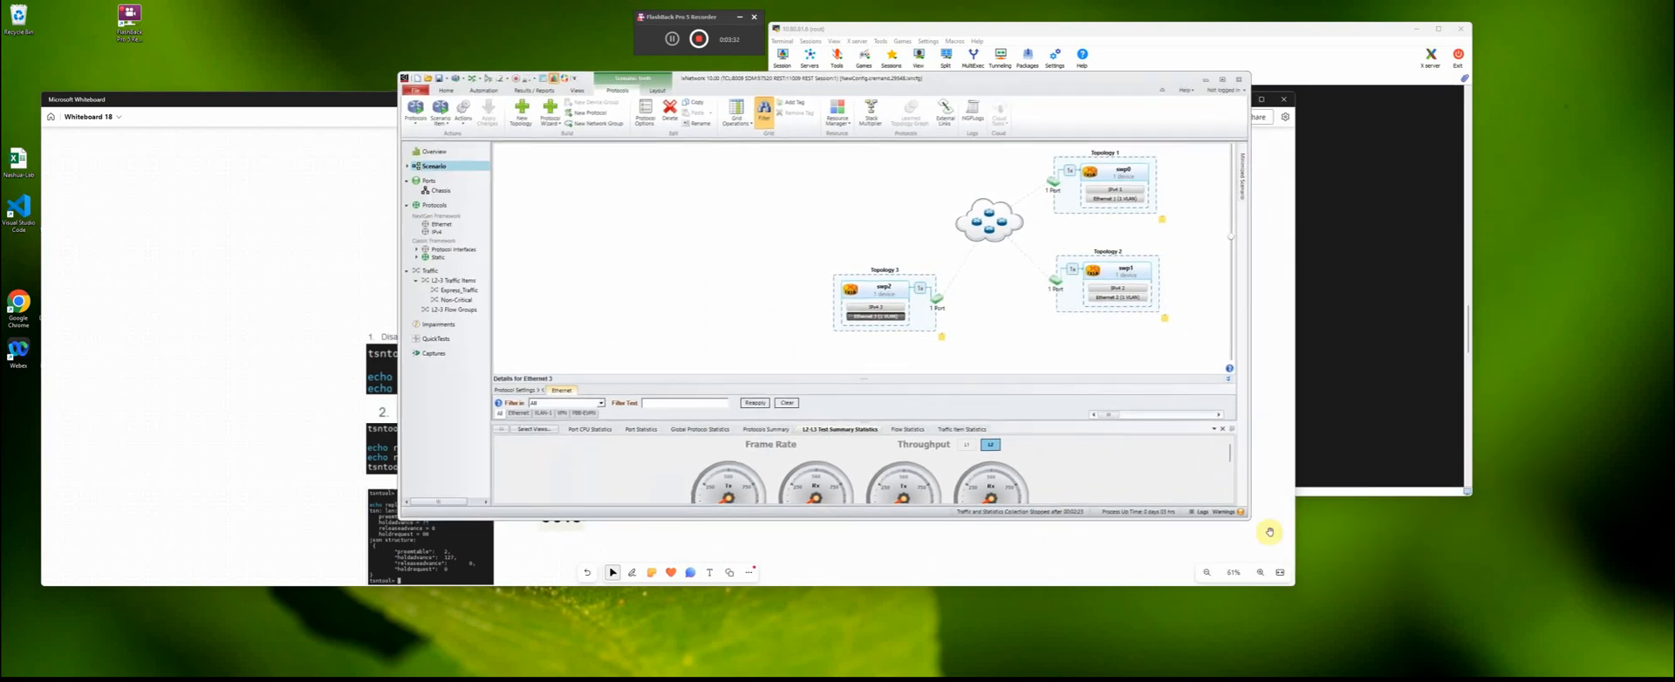
drag(1248, 527, 1413, 596)
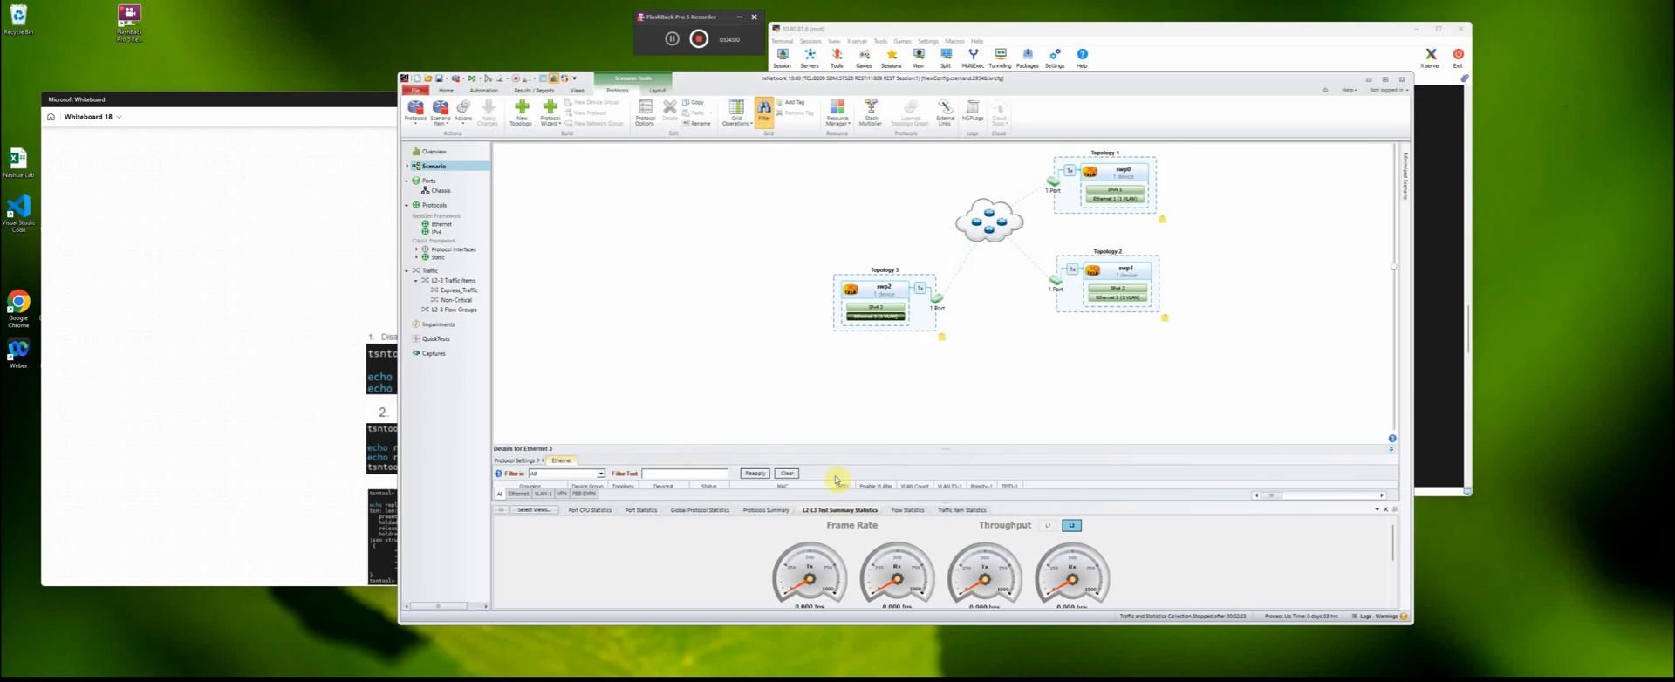
drag(946, 451, 945, 401)
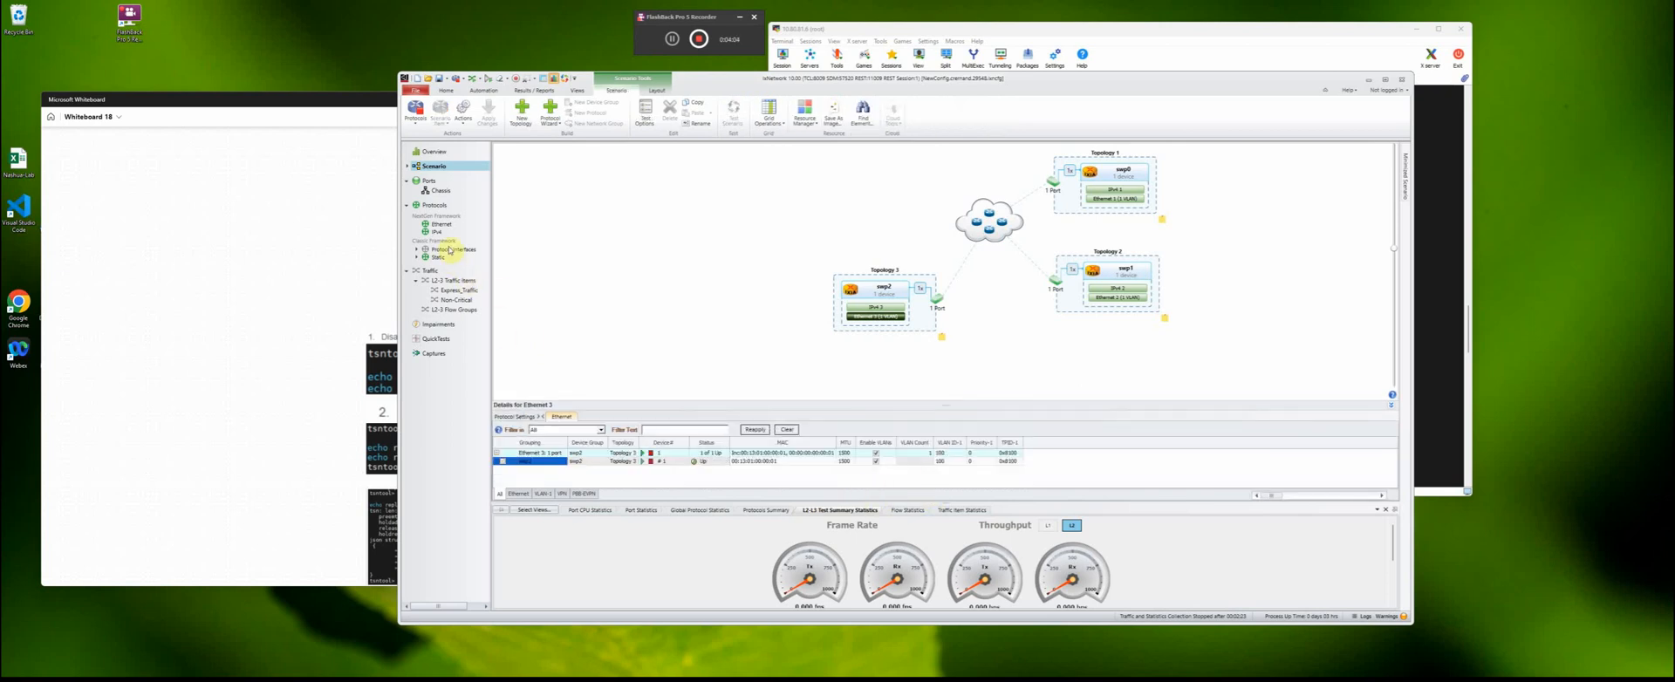
- Open the Express_Traffic item under the L2-3 traffic items and suspend its flow group
click(452, 281)
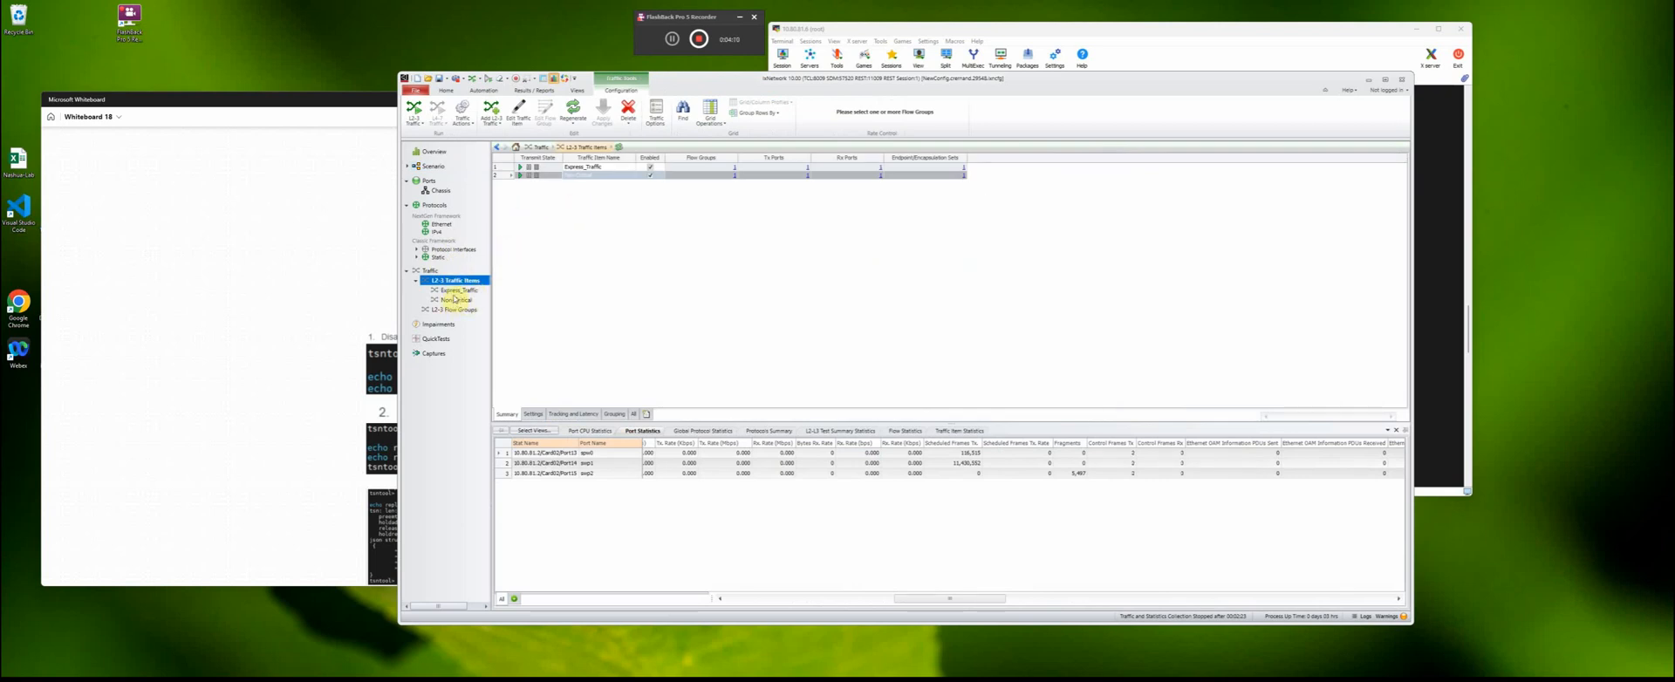
click(455, 292)
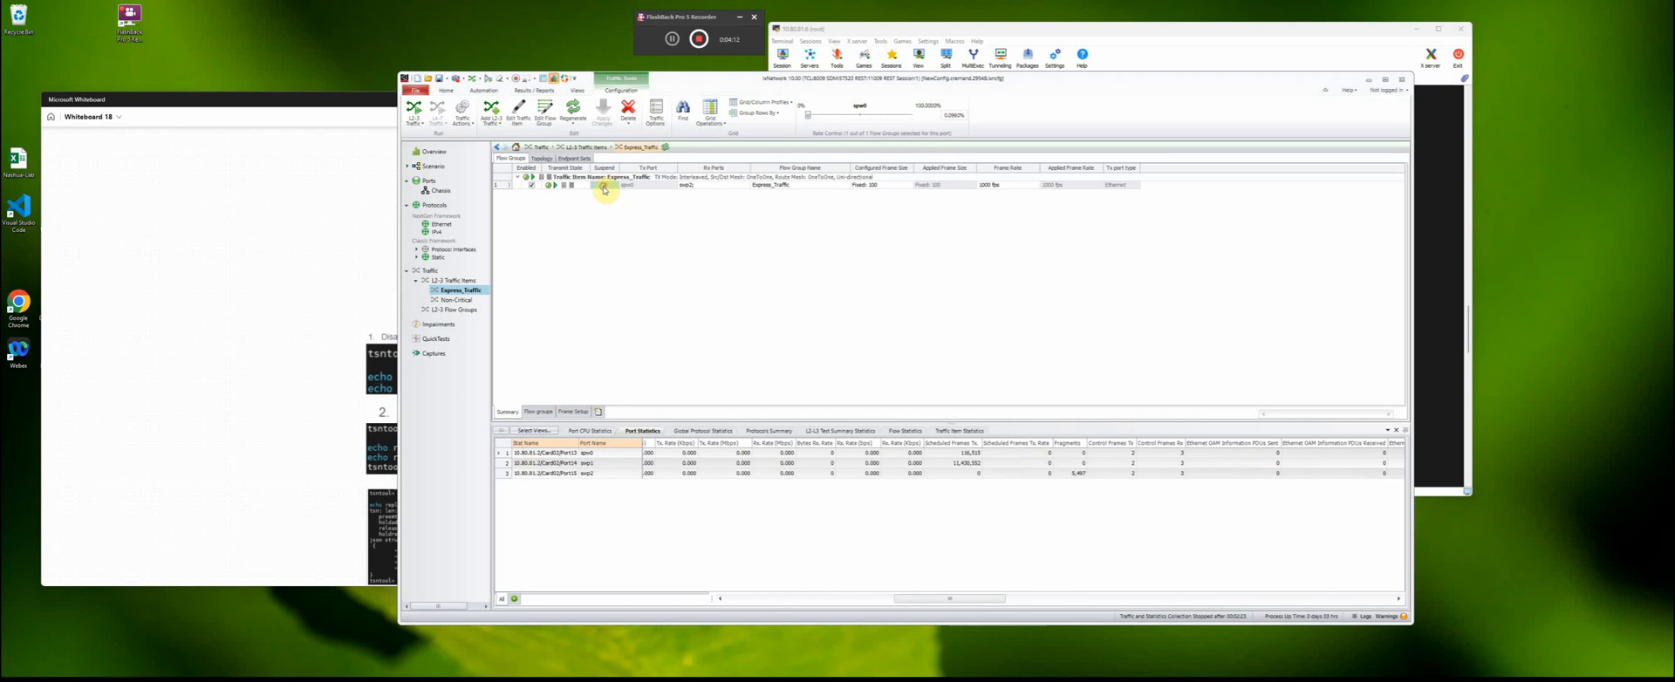
click(603, 186)
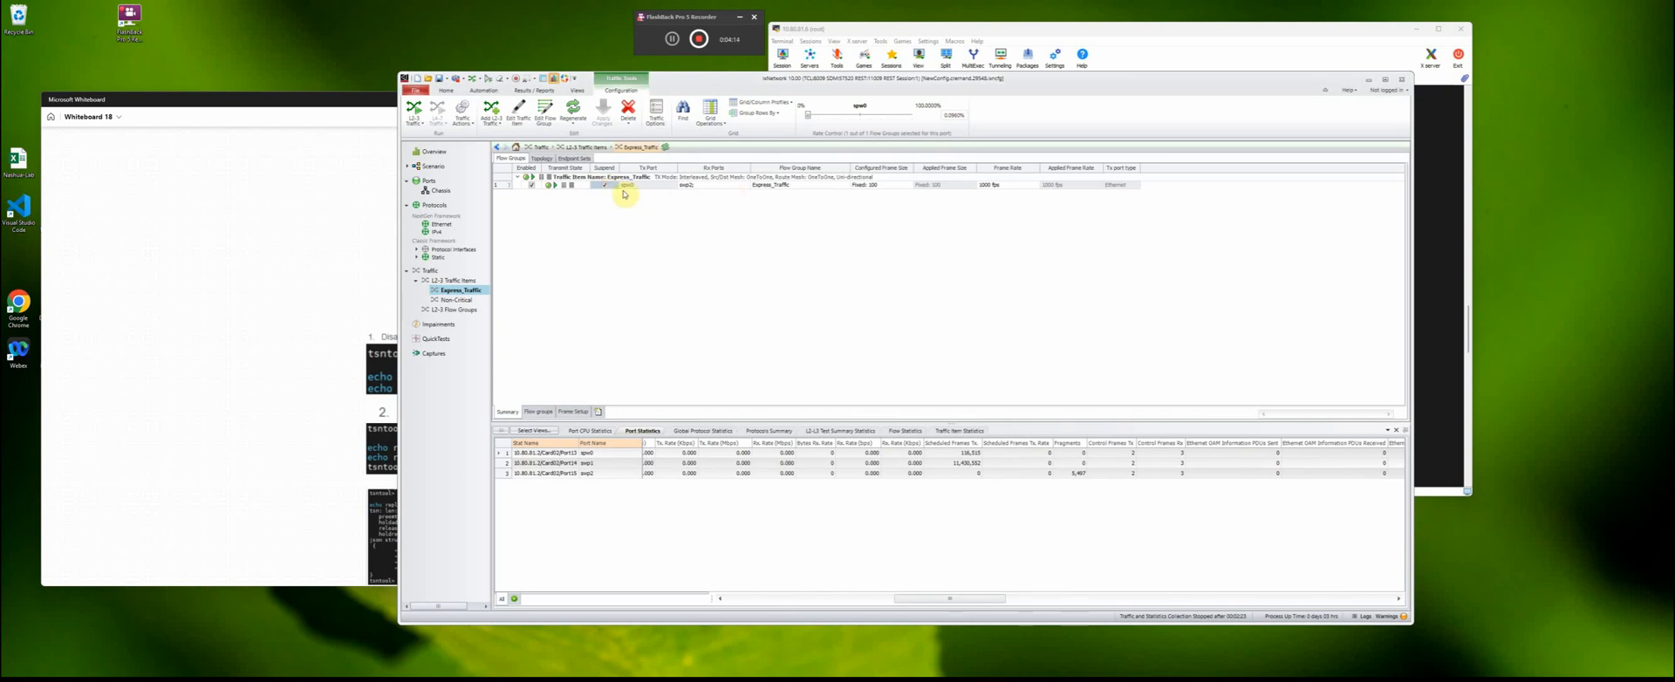
- Rearrange the Whiteboard and IxNetwork windows so the topology diagram and the traffic configuration can be seen side by side
drag(744, 81, 908, 85)
click(512, 101)
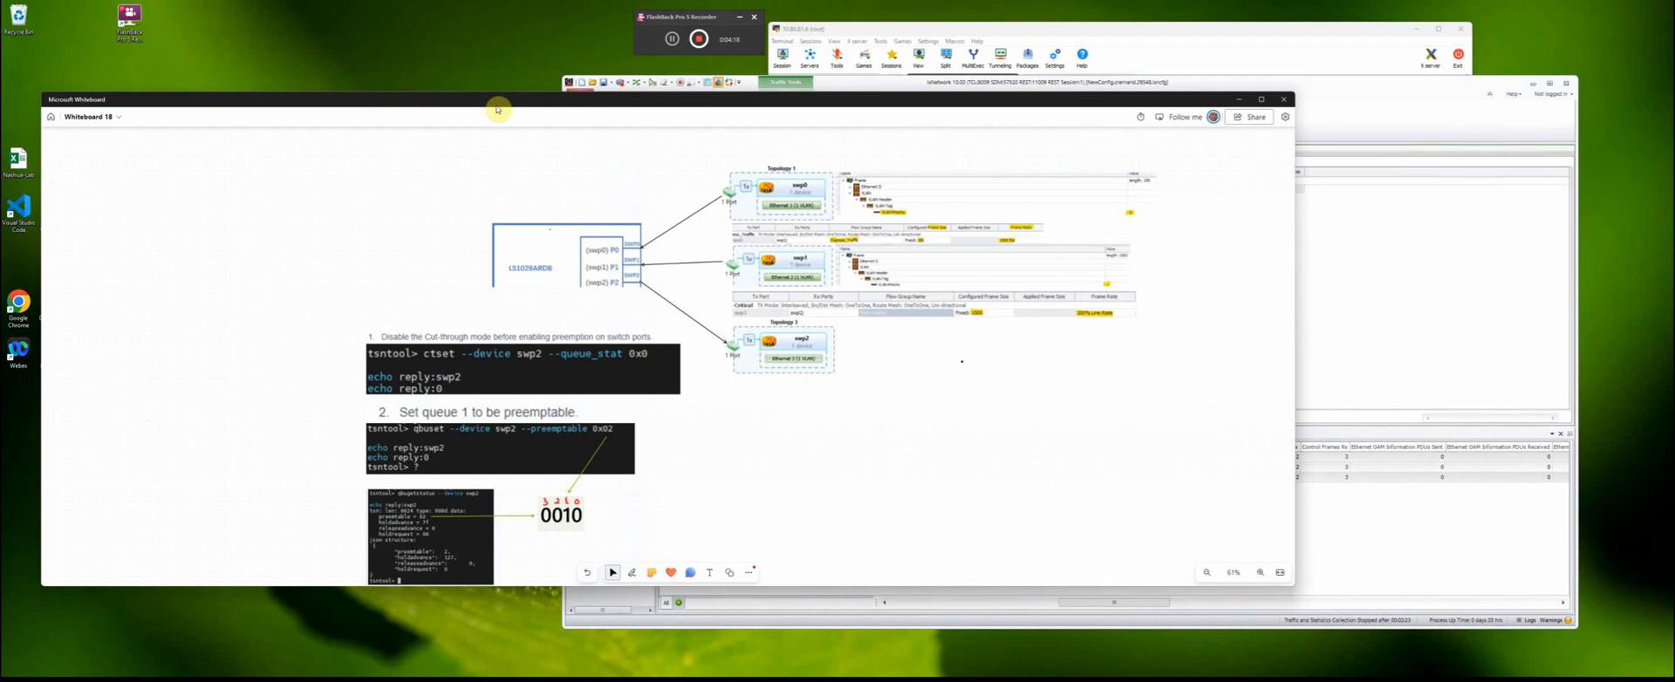
drag(498, 105, 204, 201)
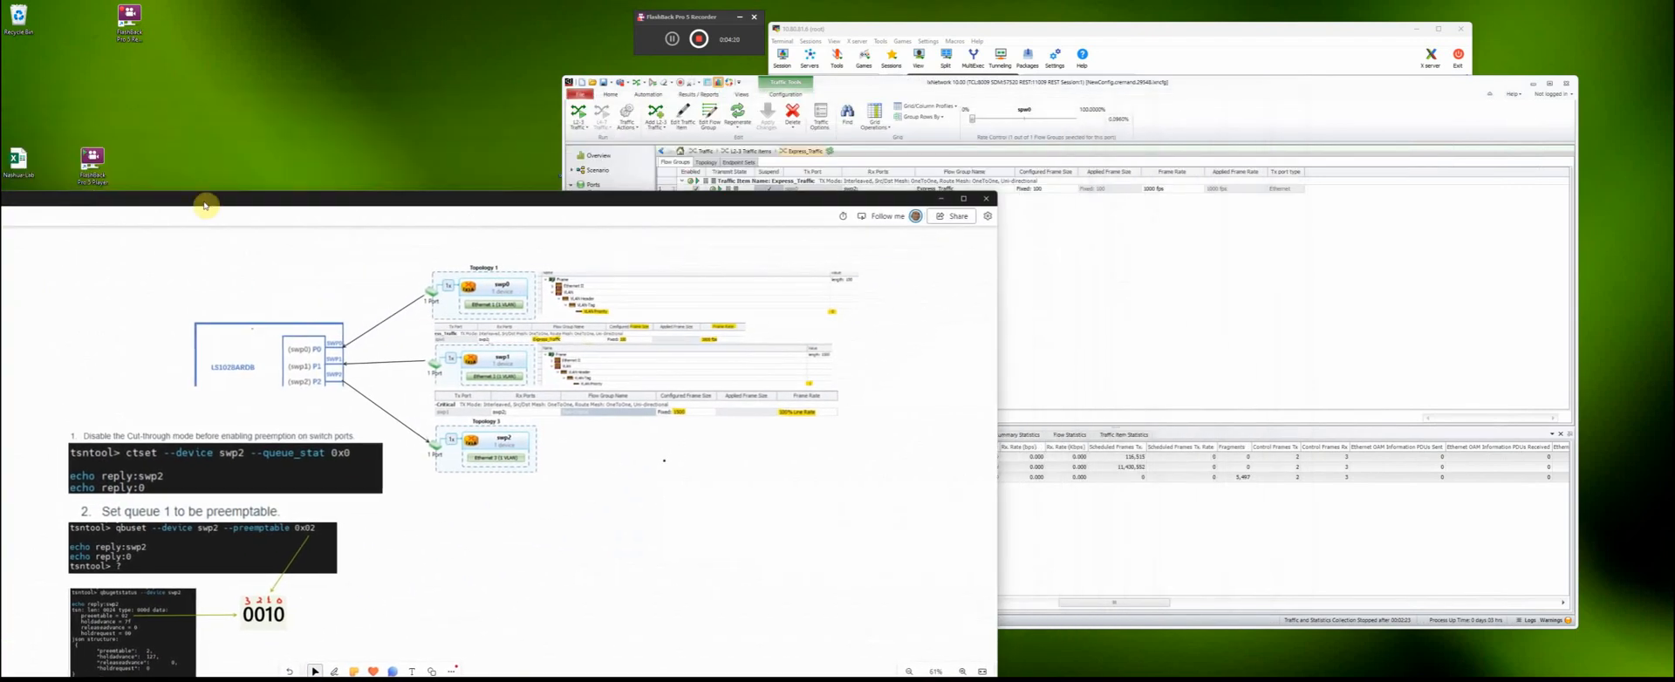
drag(427, 211, 303, 278)
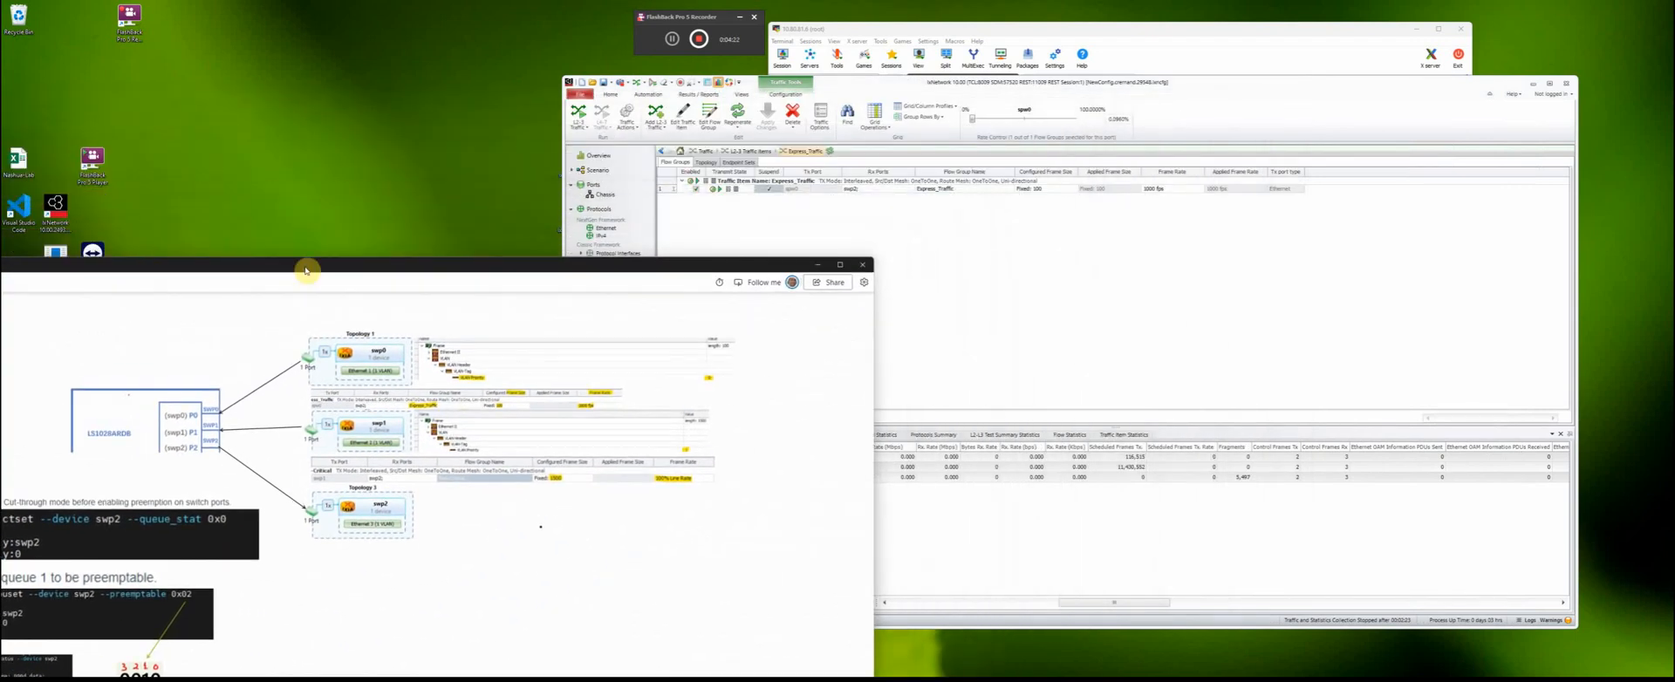
drag(1214, 95, 1217, 83)
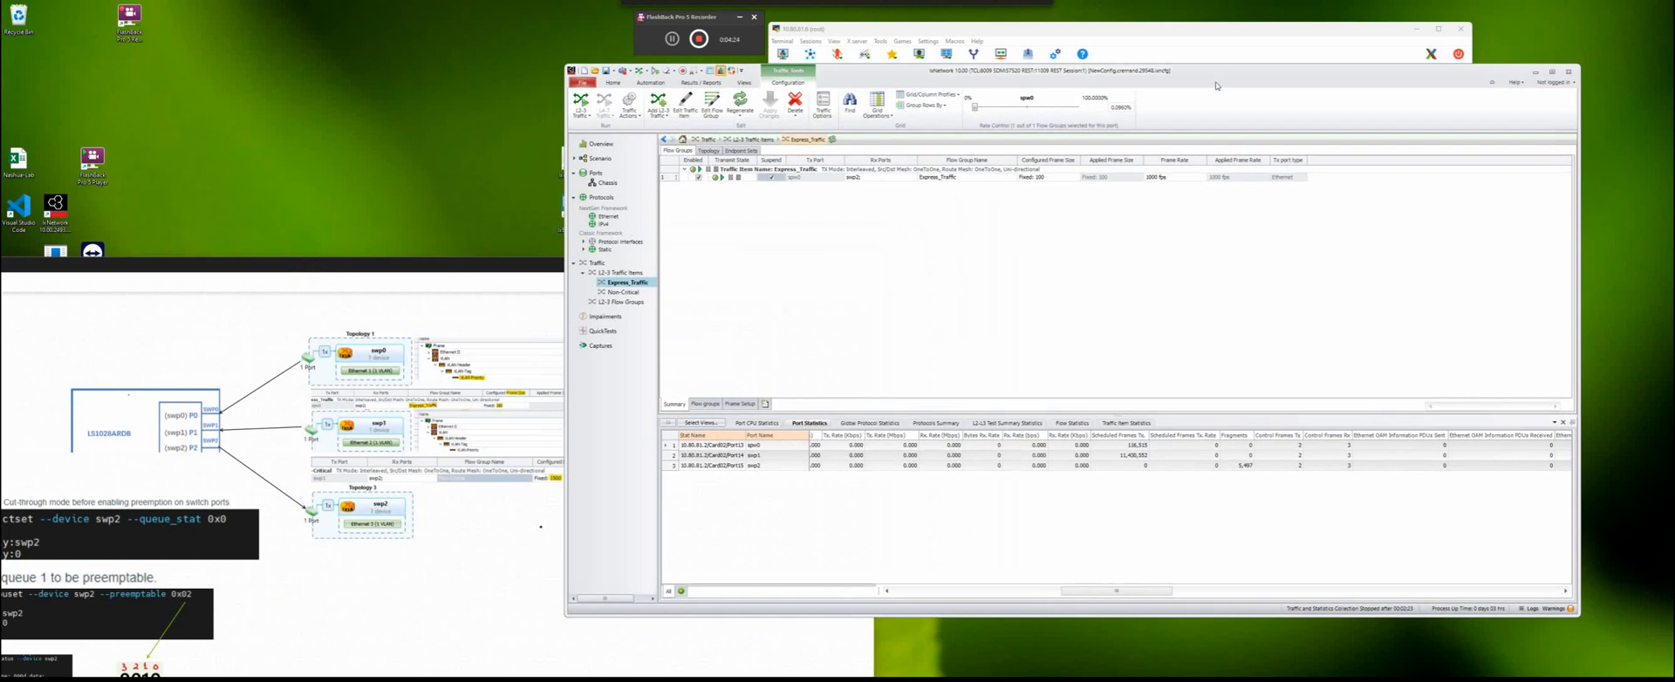
- Open the Non-Critical traffic item and check its traffic item statistics and the port statistics while traffic runs
click(626, 292)
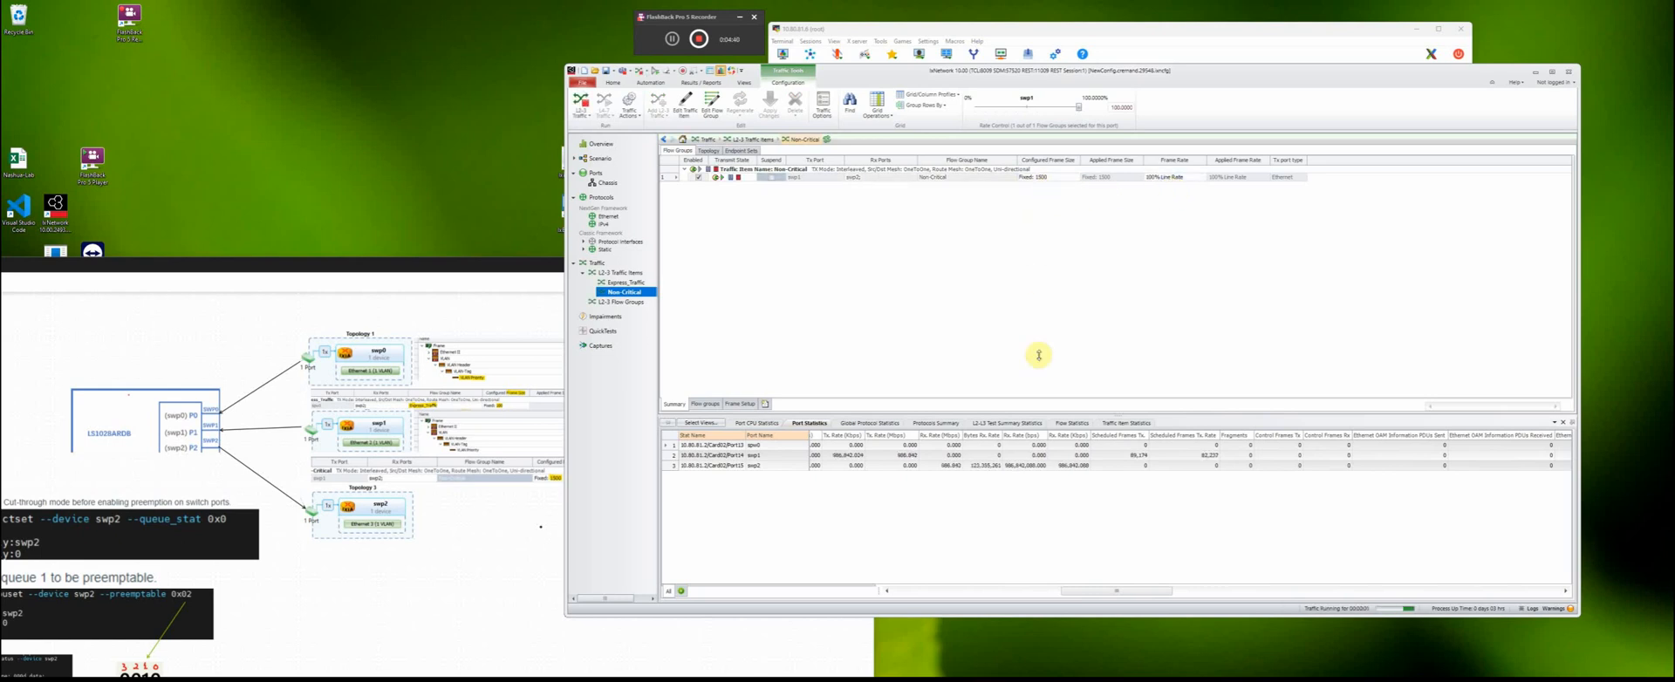
click(1114, 424)
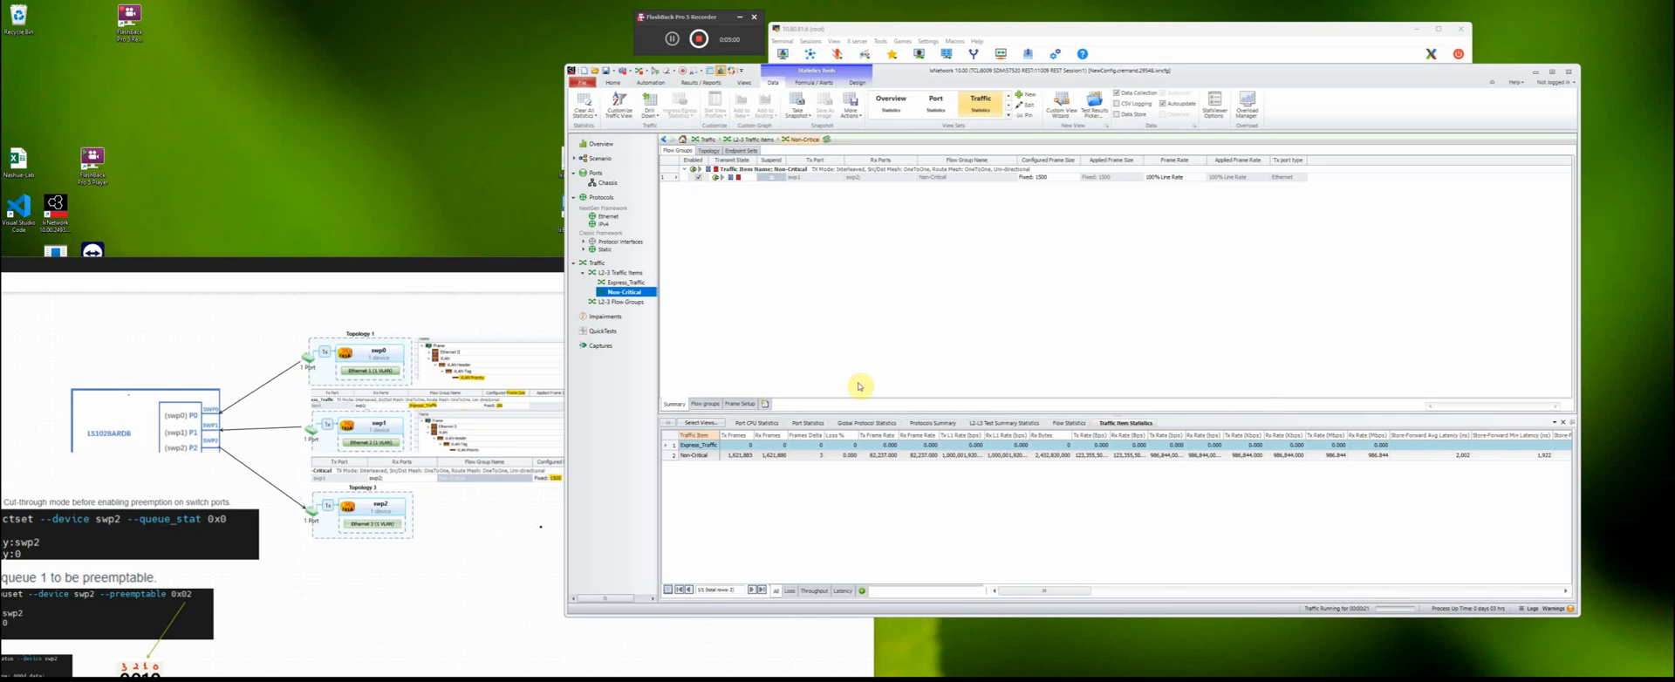
click(812, 424)
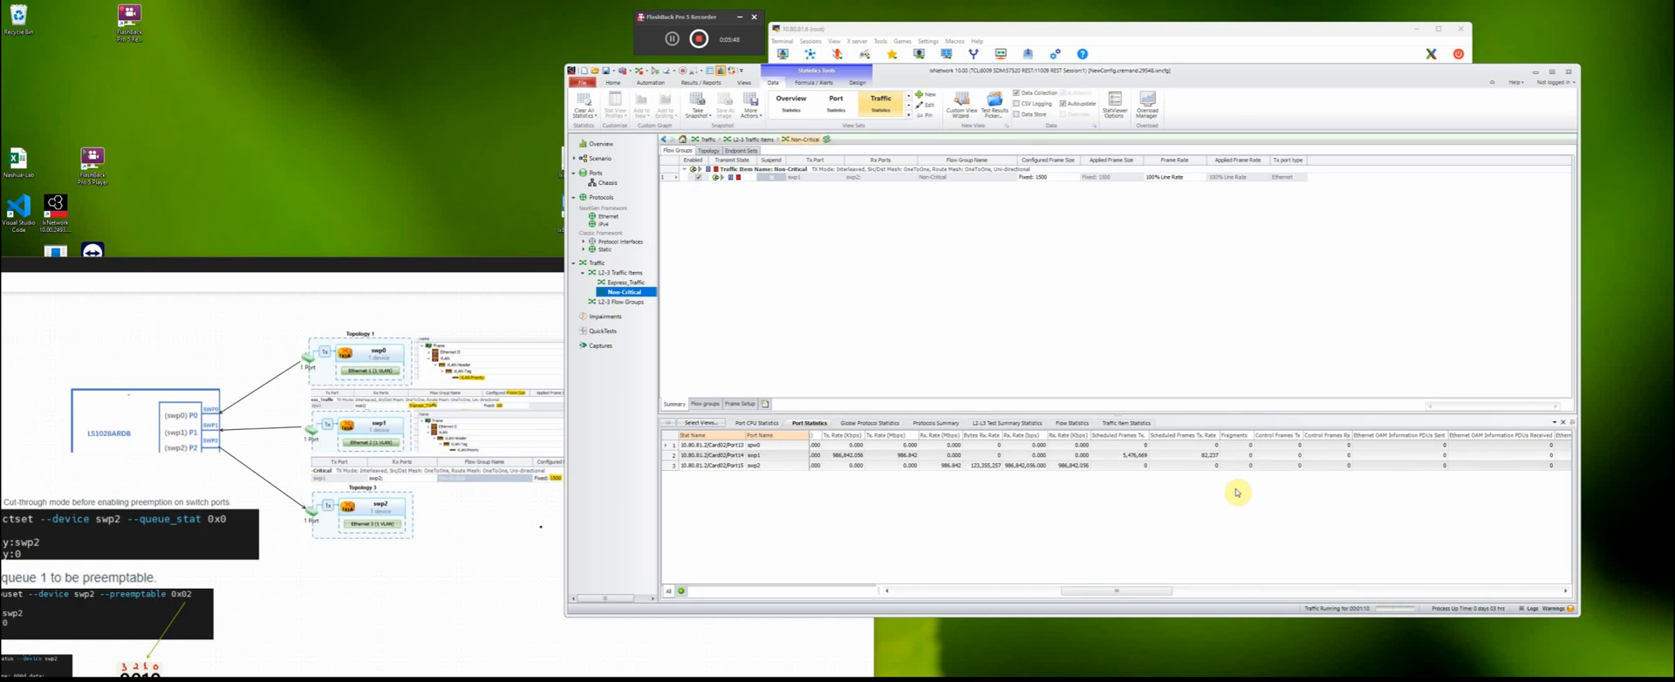
- Resume the suspended Express_Traffic flow group while the Non-Critical traffic keeps running
click(627, 282)
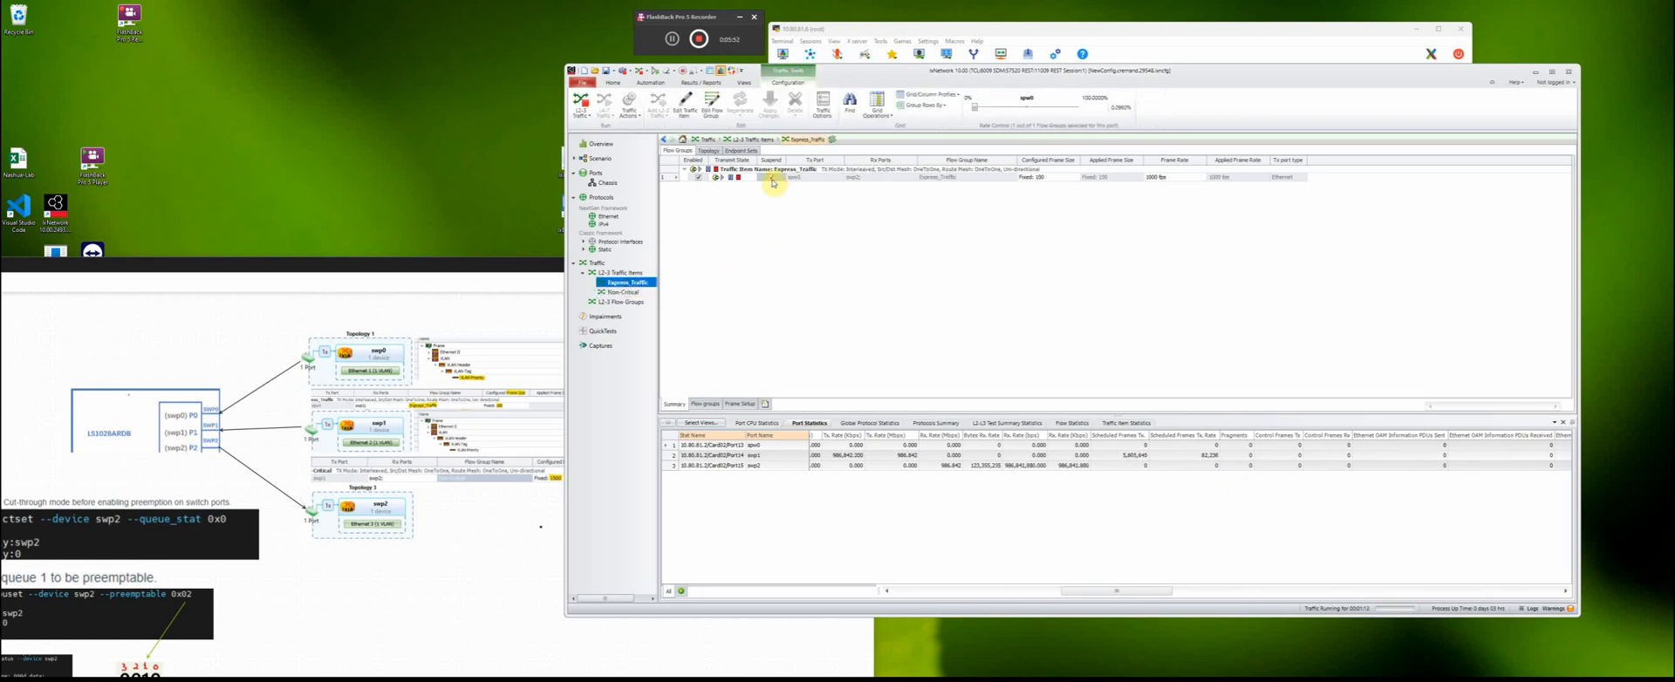
click(769, 177)
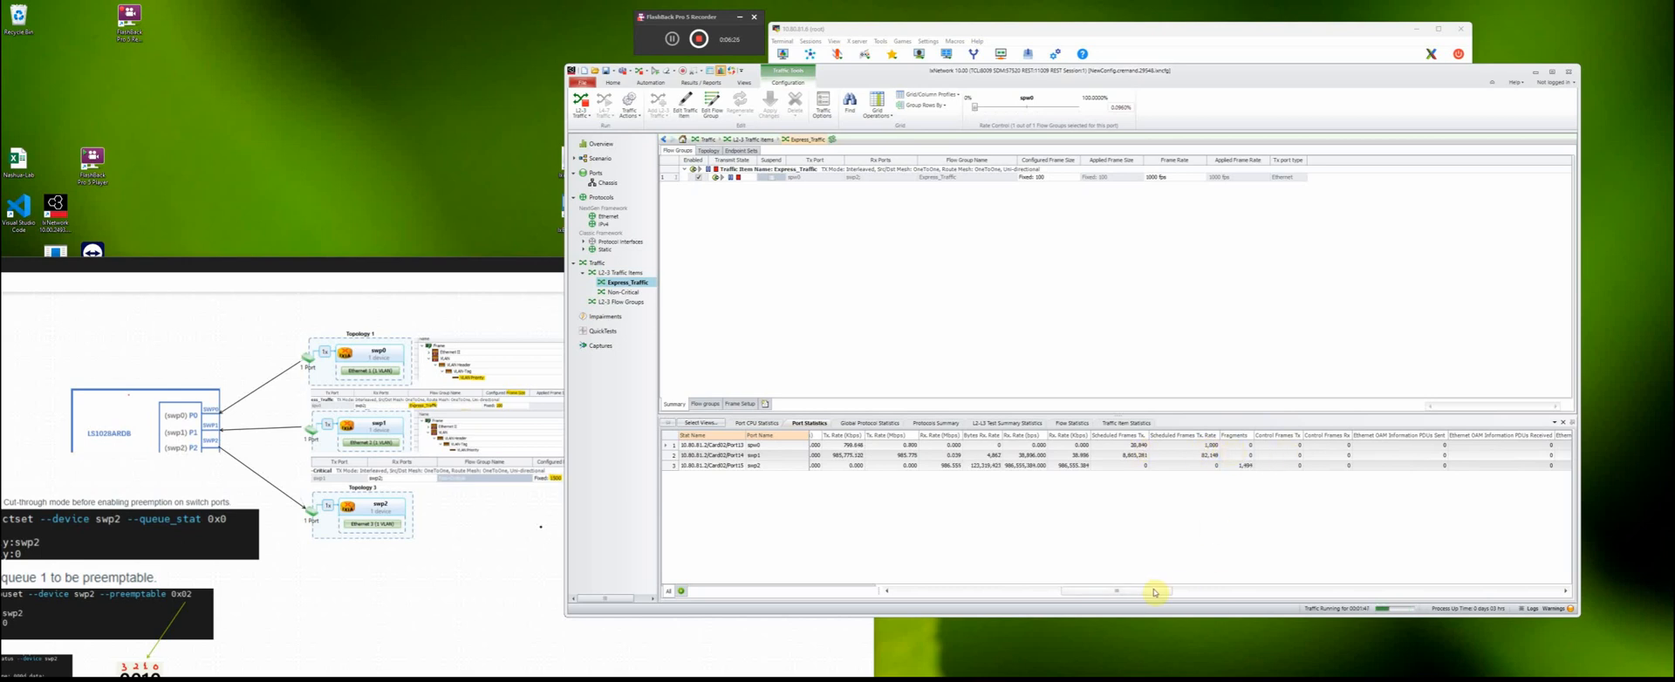
- Compare the port statistics, traffic item statistics and port CPU statistics with both traffic flows running
drag(1154, 592, 953, 594)
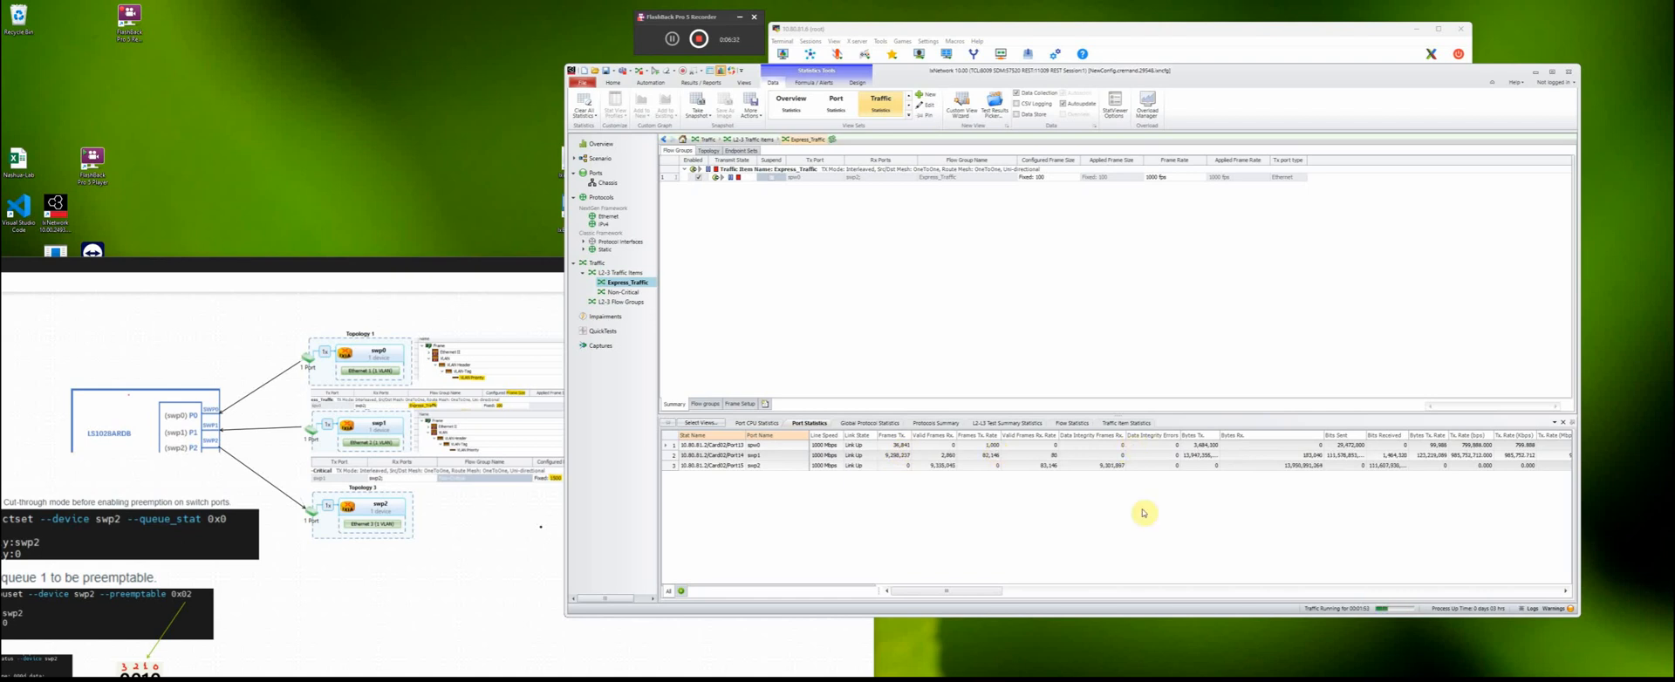
click(1117, 424)
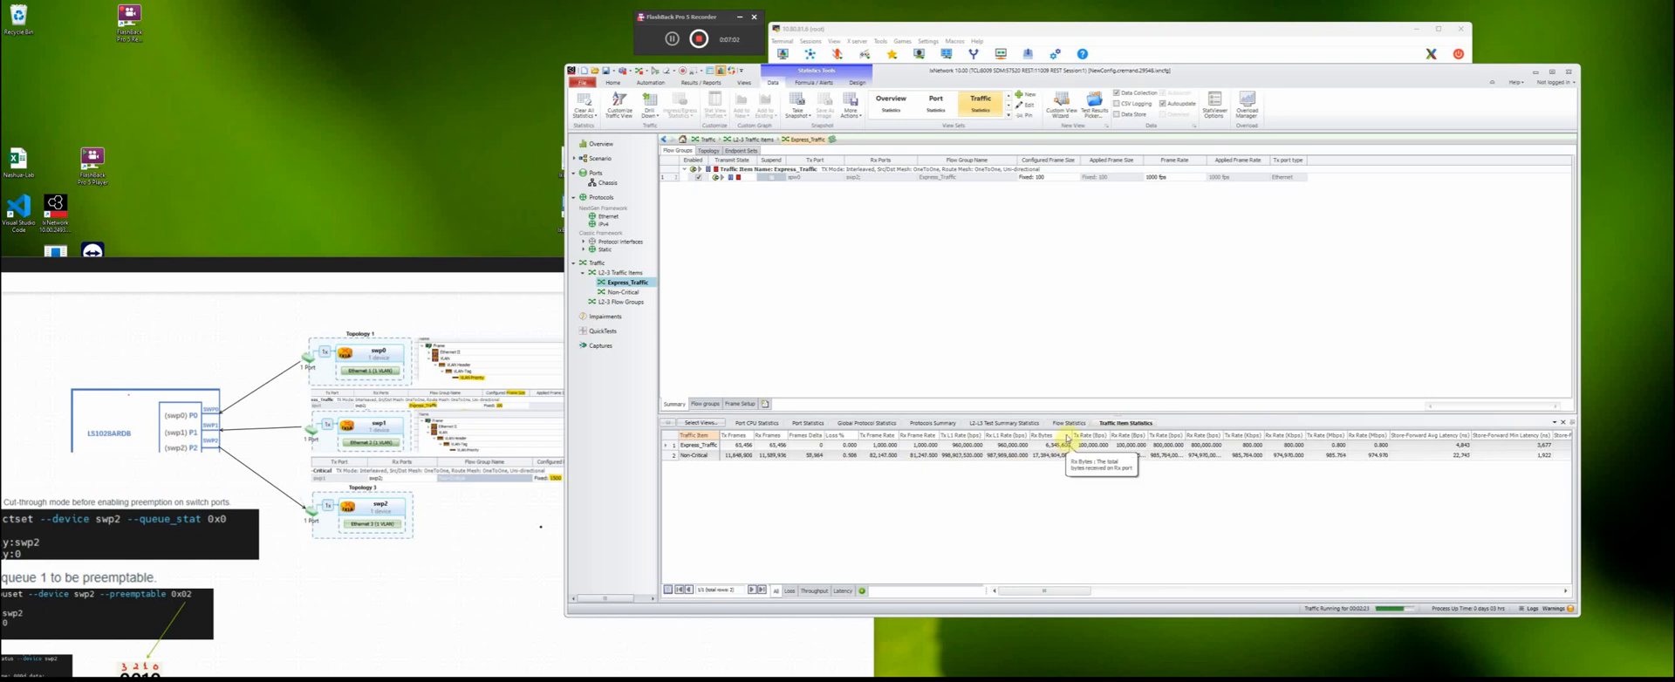
click(811, 425)
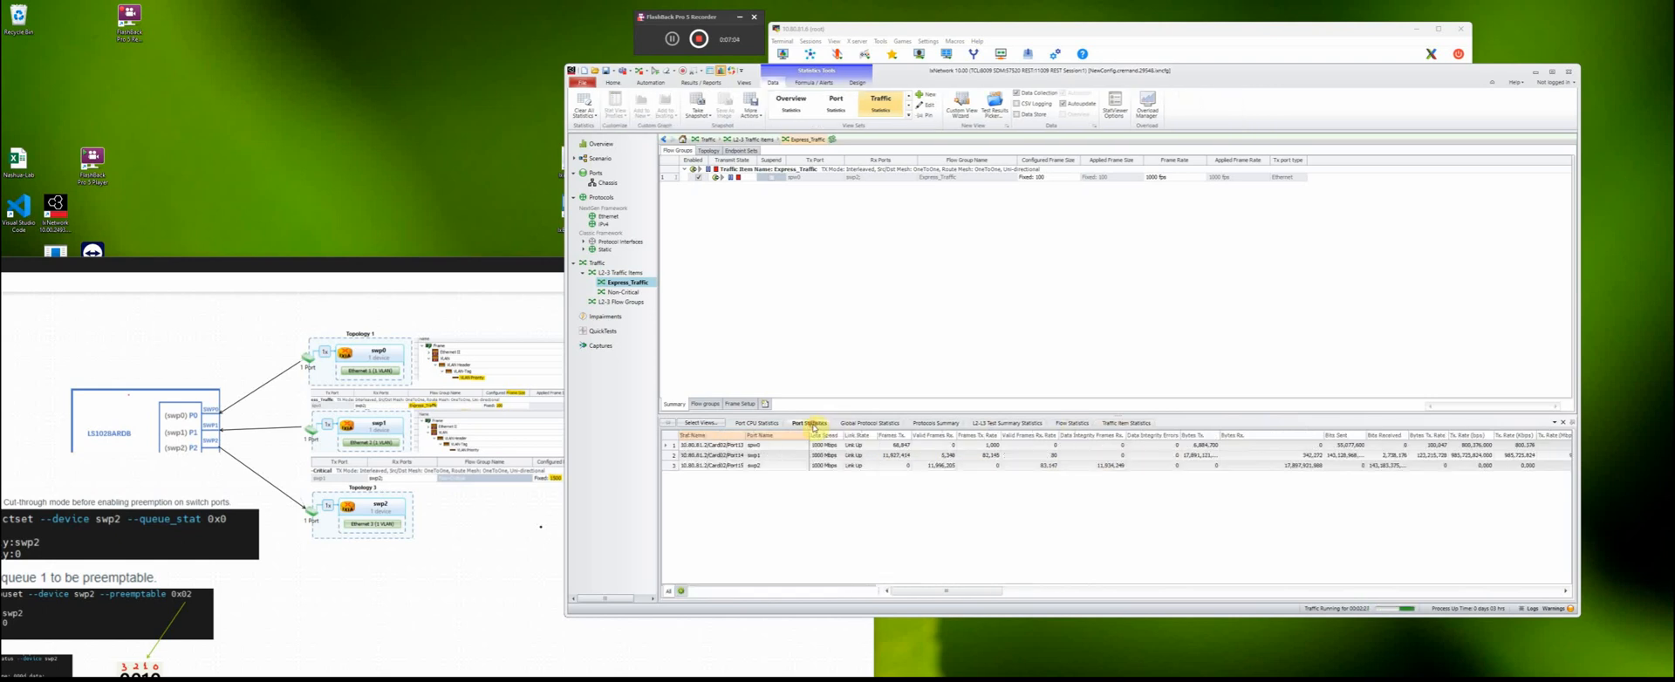
click(764, 424)
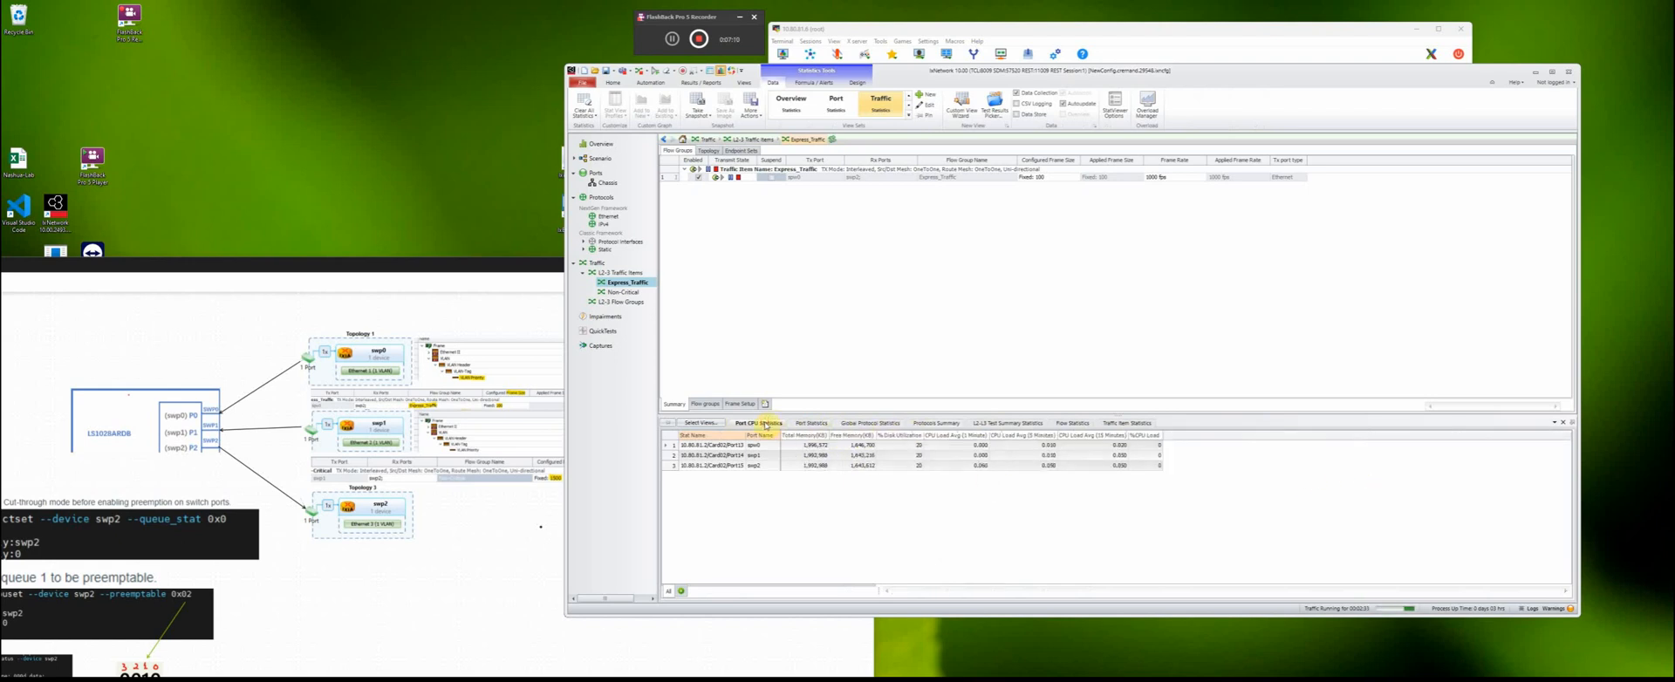
click(810, 423)
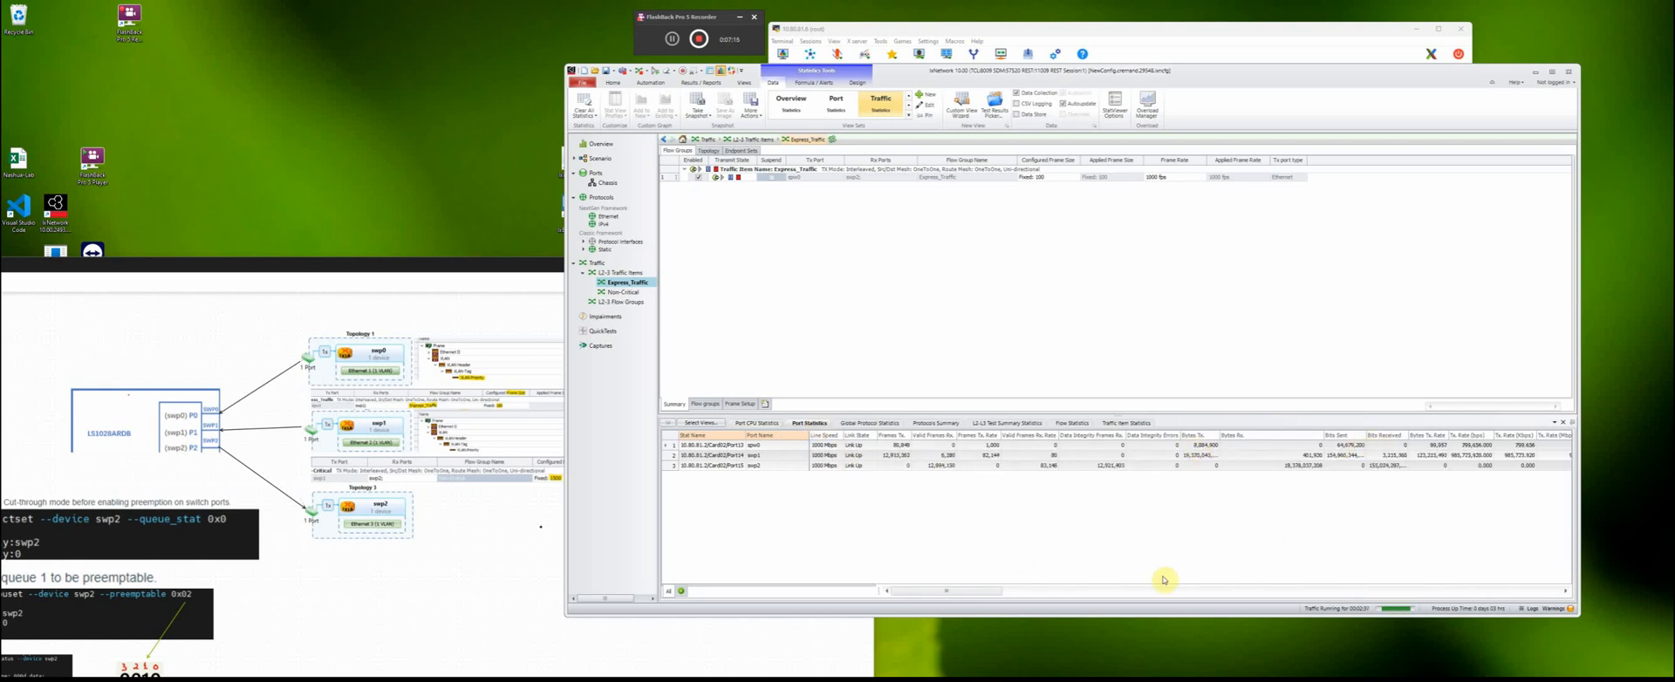
- Check the CRC errors of port swp2 in the port statistics, and return to the frame rate and fragment columns
click(957, 590)
drag(957, 590, 1506, 587)
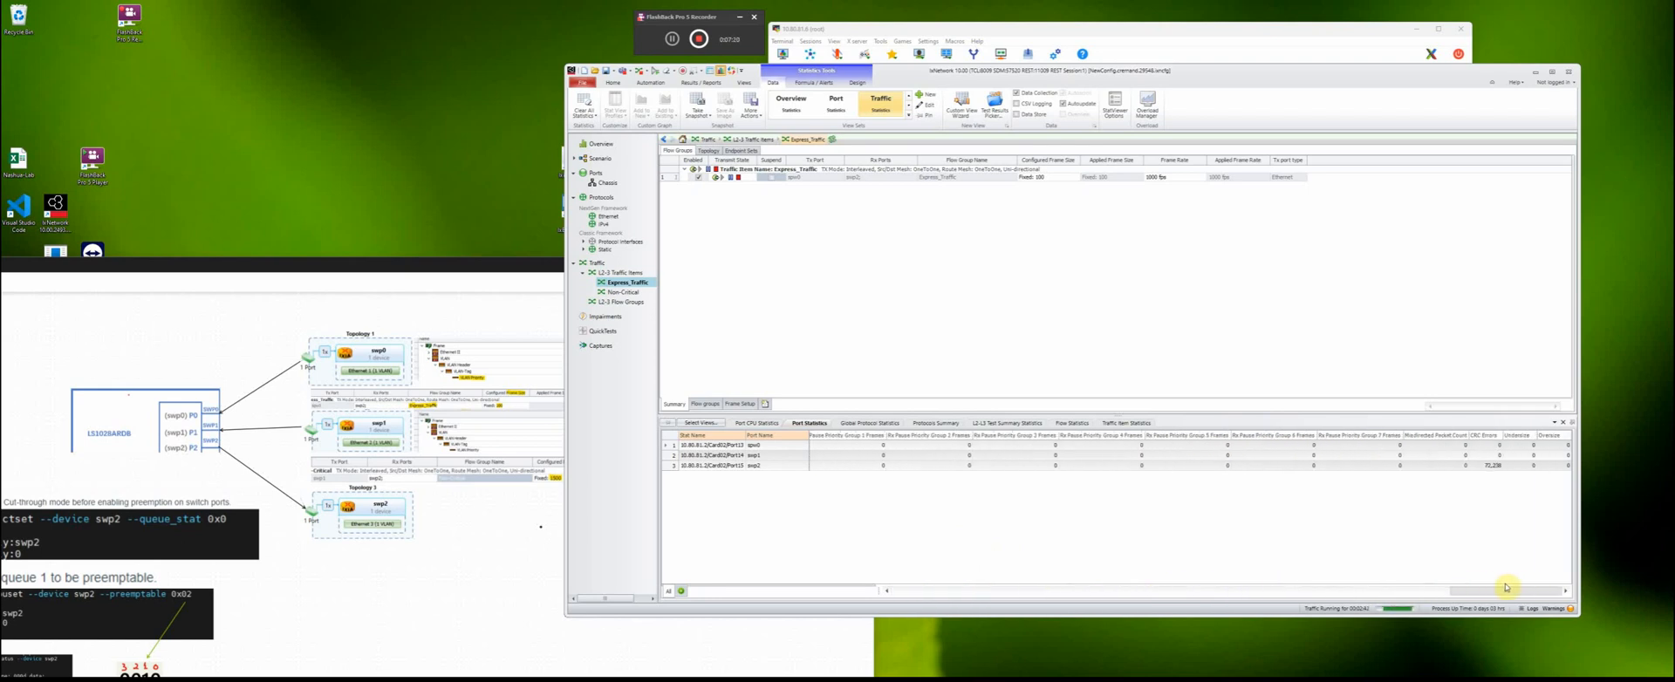
click(1491, 467)
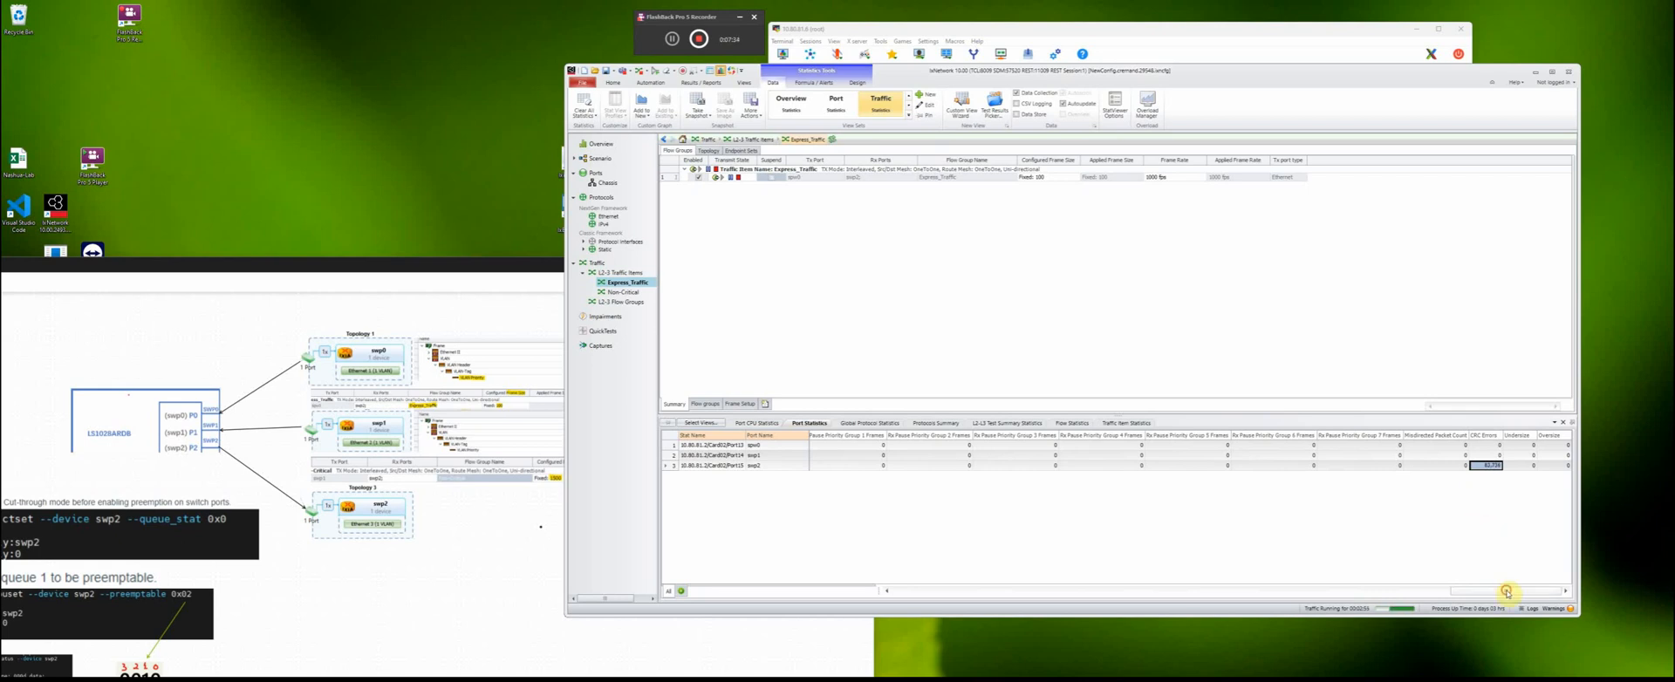
drag(1506, 591, 942, 584)
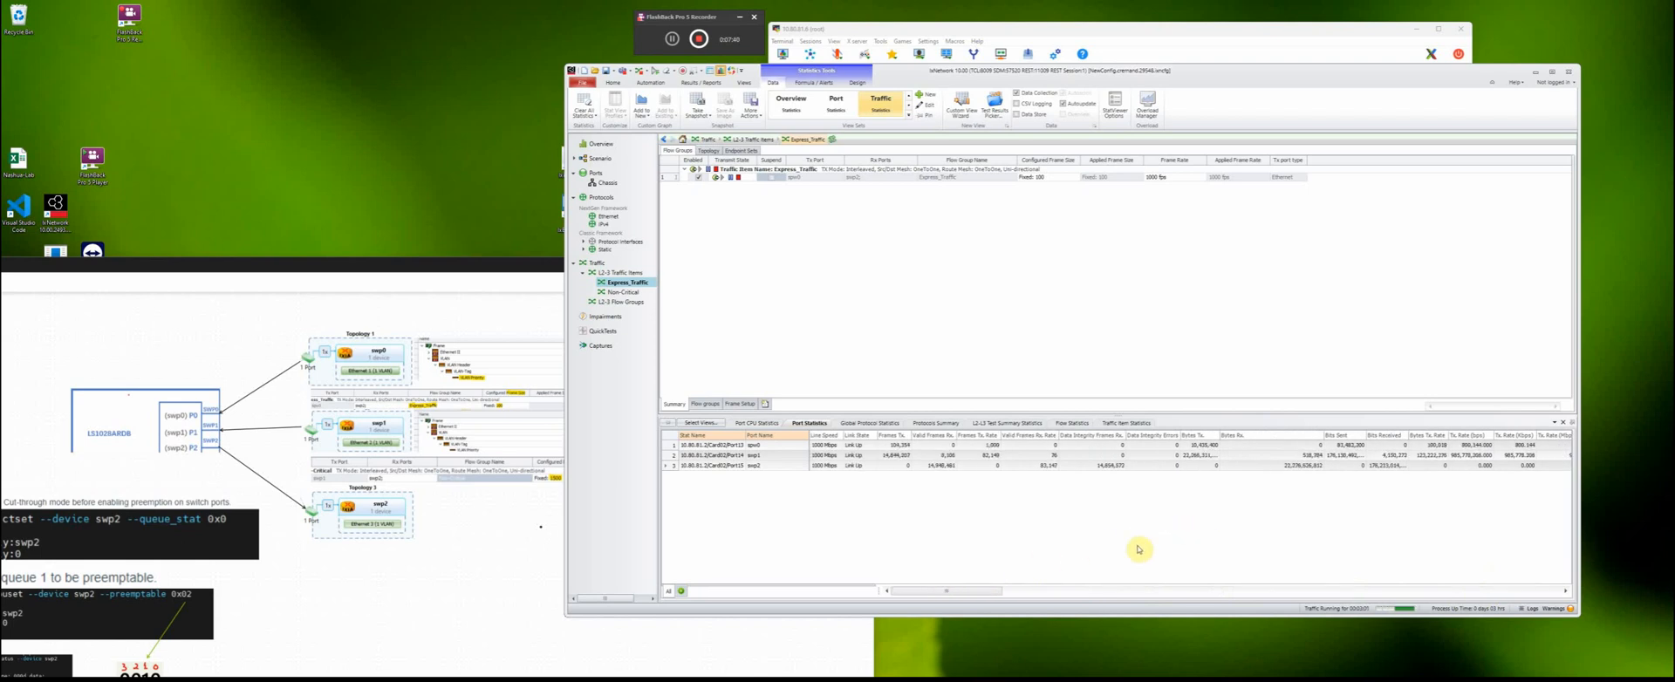
drag(957, 589, 1056, 590)
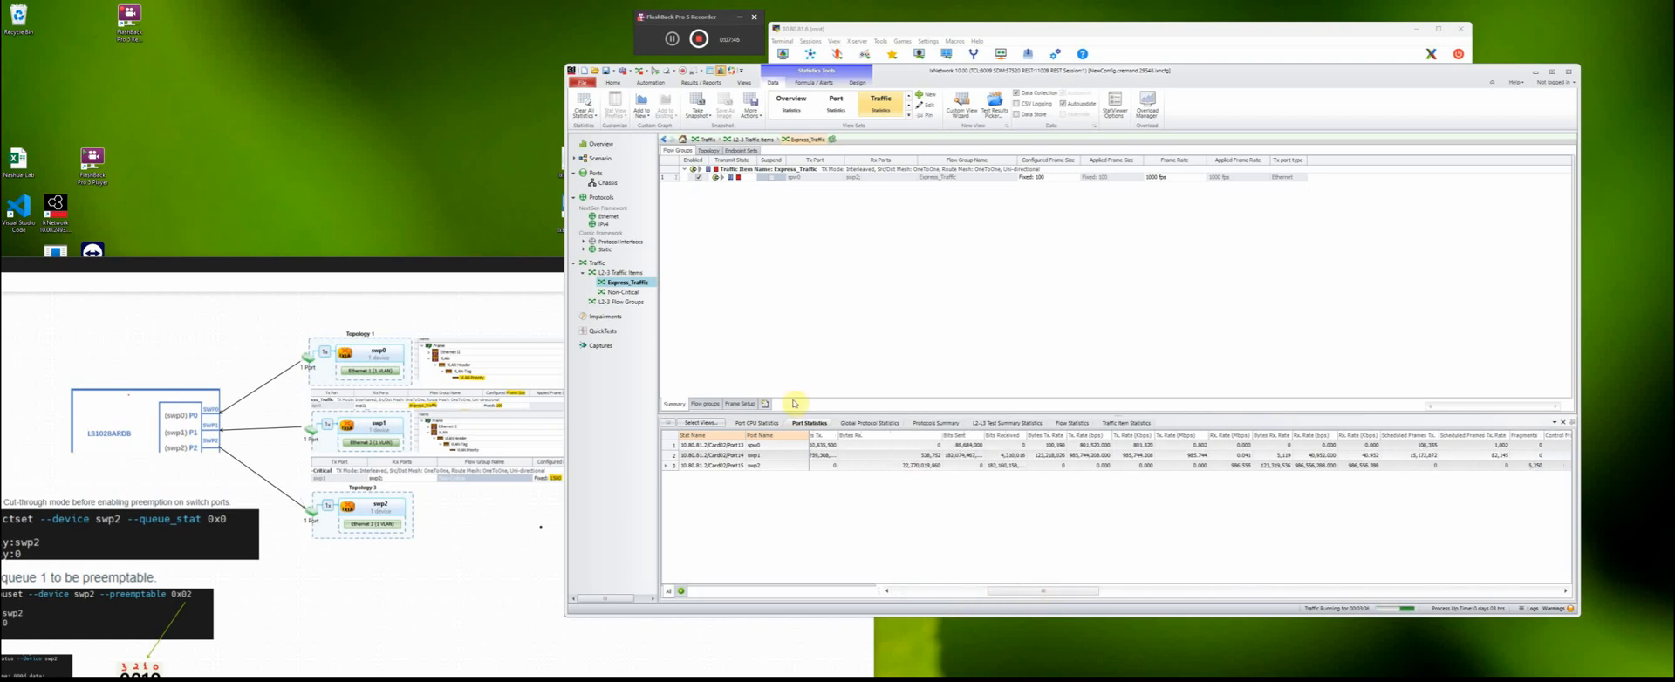
- Open the Non-Critical traffic item
click(619, 292)
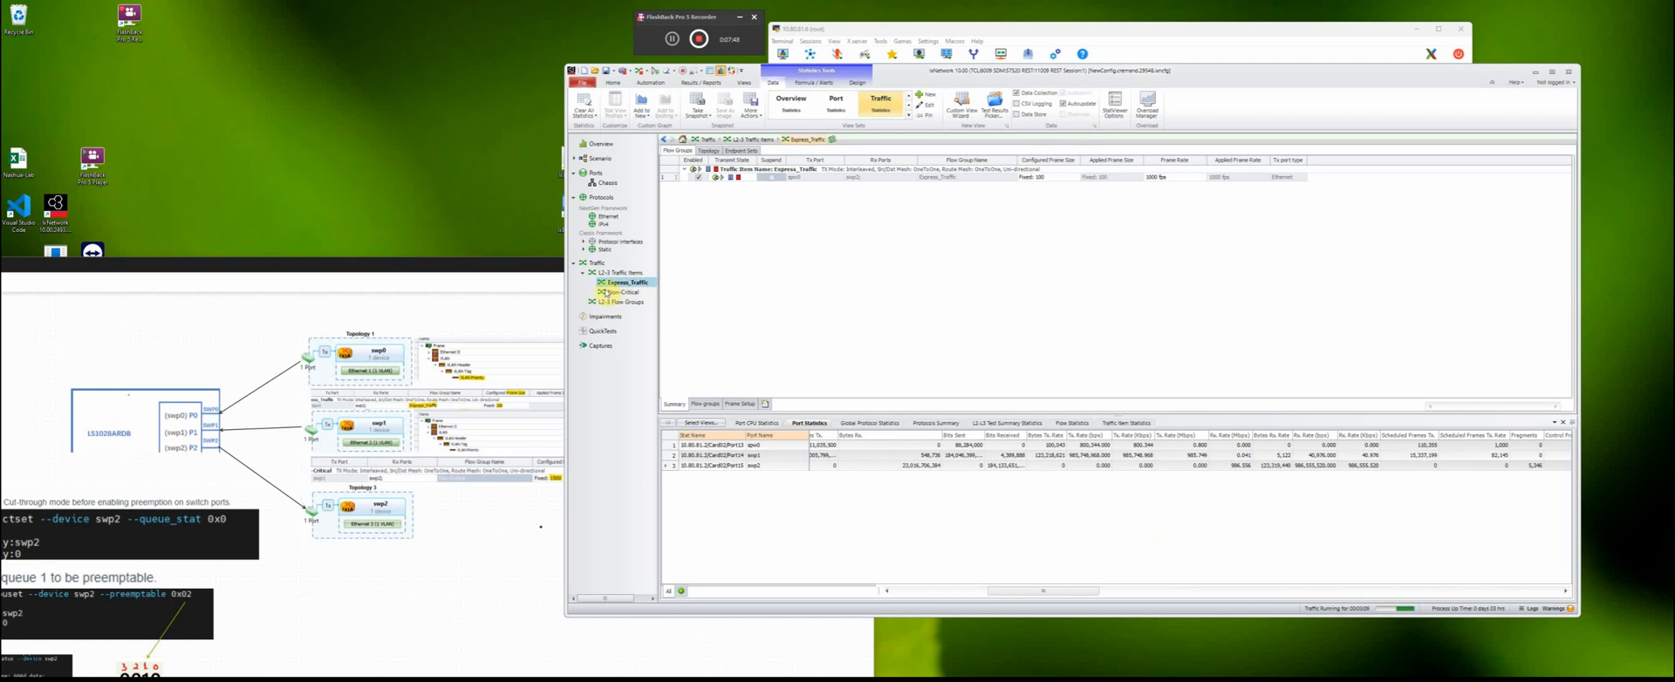